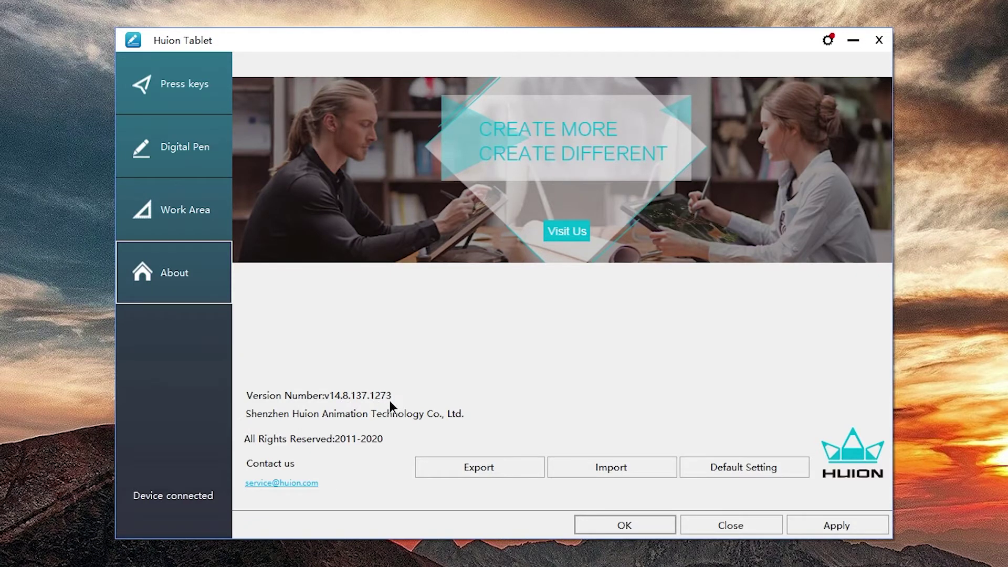
# Draw strokes in the Digital Pen Pressure Test box to check pressure, then view Press keys
pyautogui.click(177, 132)
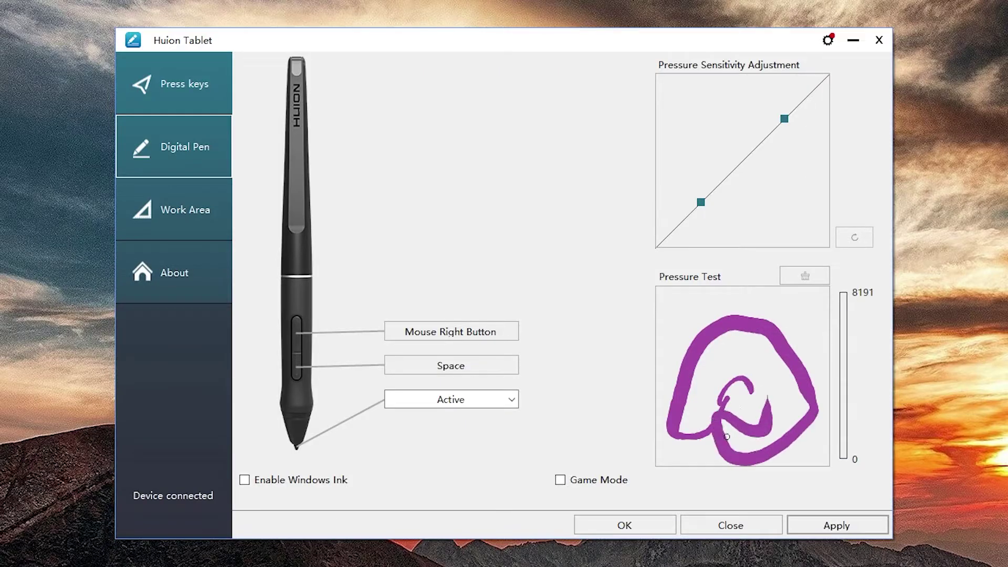
pyautogui.moveTo(738, 441)
pyautogui.mouseDown()
pyautogui.moveTo(791, 392)
pyautogui.moveTo(767, 347)
pyautogui.moveTo(657, 320)
pyautogui.mouseUp()
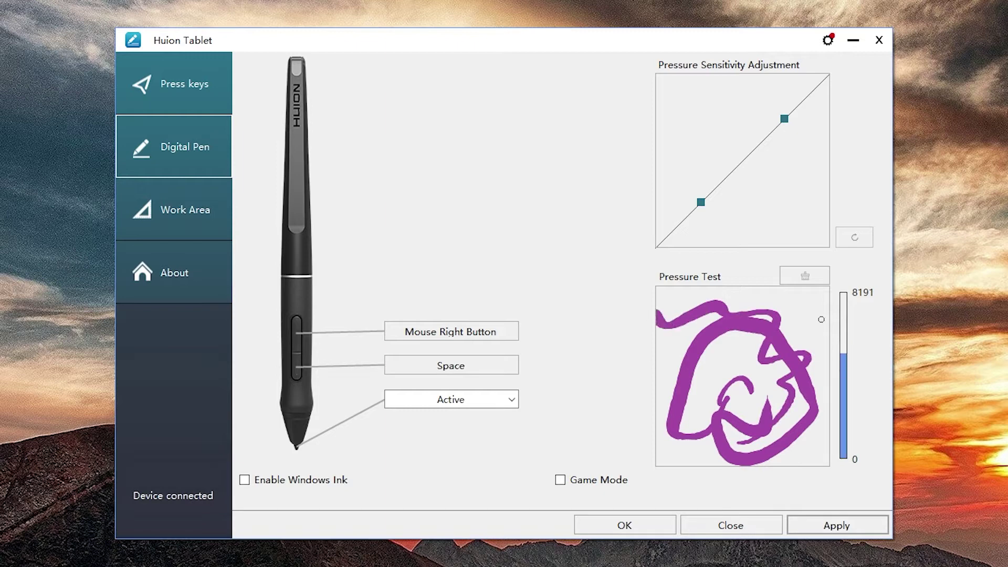
pyautogui.click(216, 103)
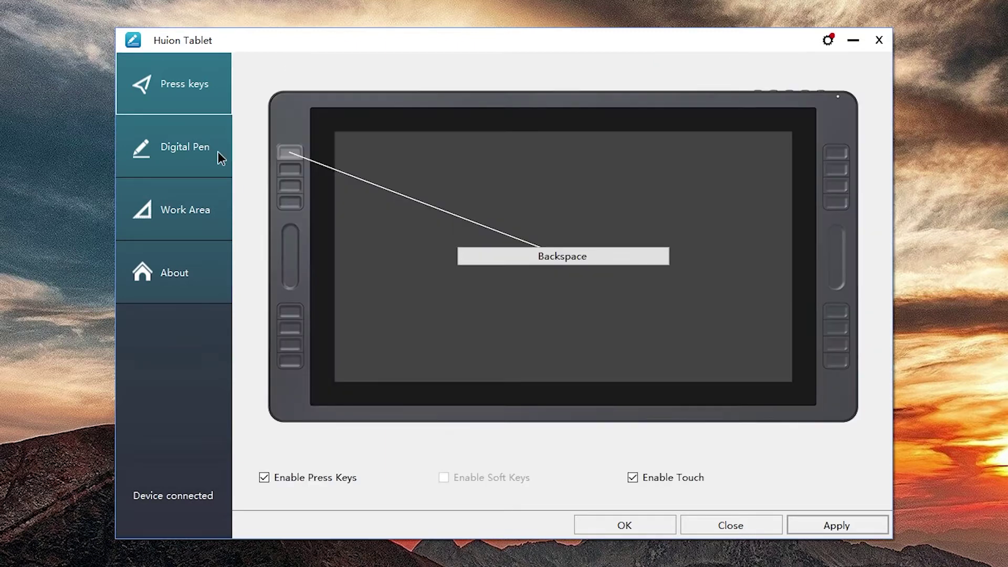
# Check for driver updates under Settings > Updates and start the update to v14.8.166
pyautogui.click(828, 42)
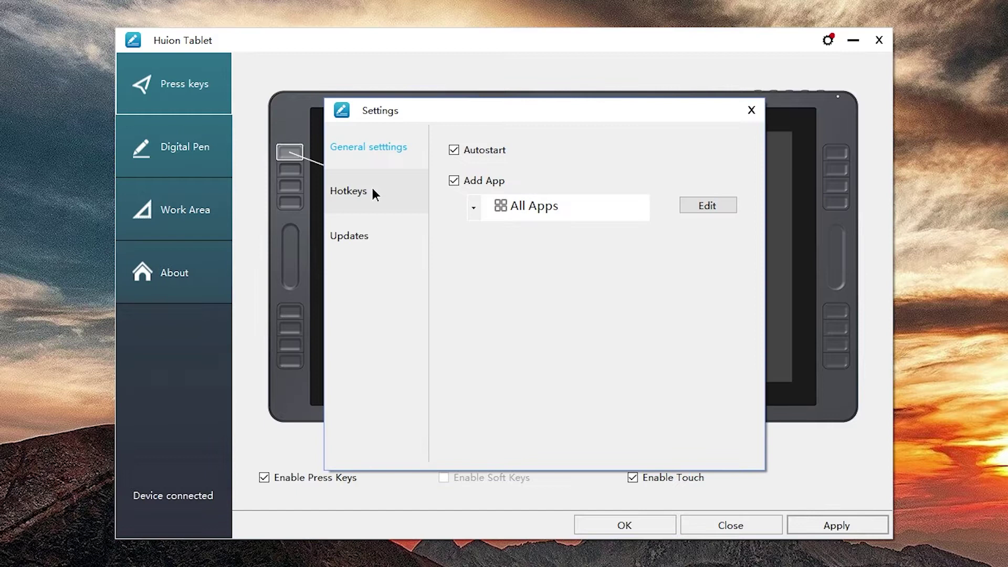
pyautogui.click(354, 240)
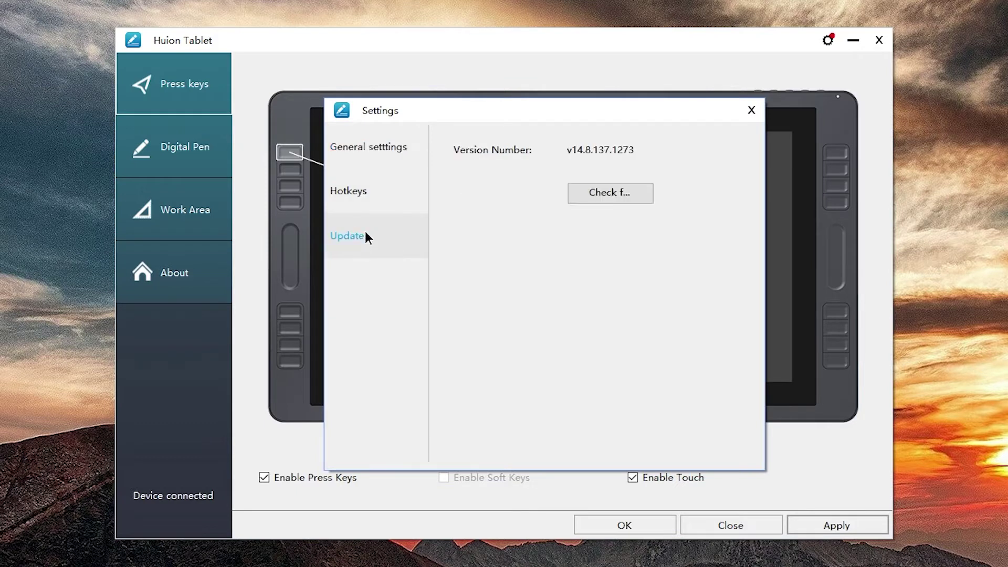
pyautogui.click(619, 193)
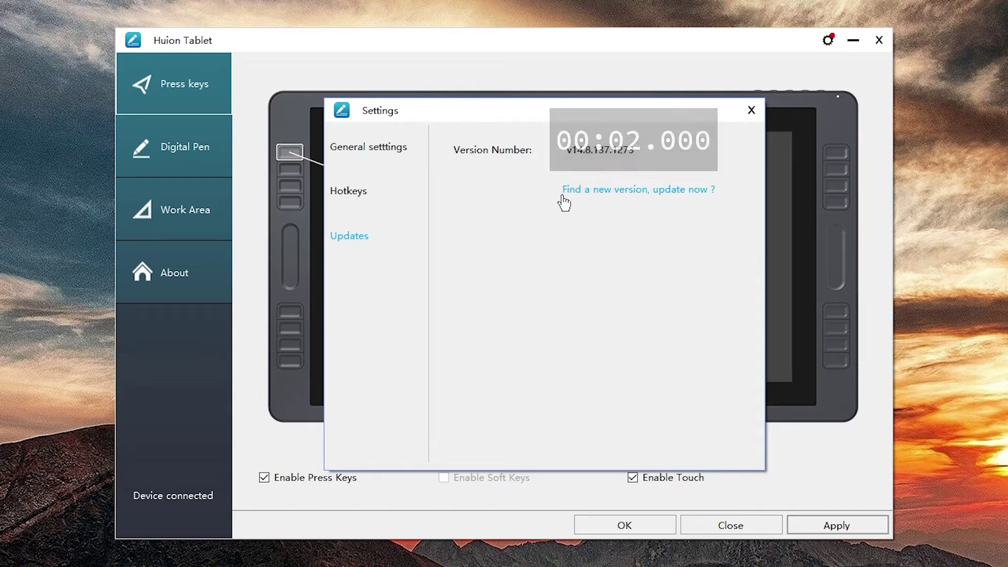
pyautogui.click(642, 194)
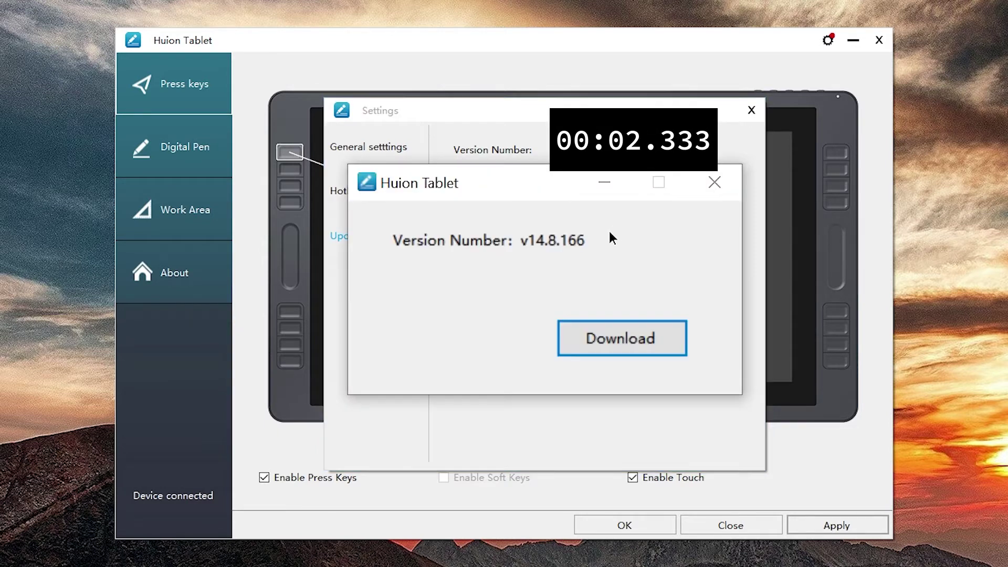
# Try downloading the v14.8.166 update twice, dismissing the server-busy reminder in between
pyautogui.click(619, 342)
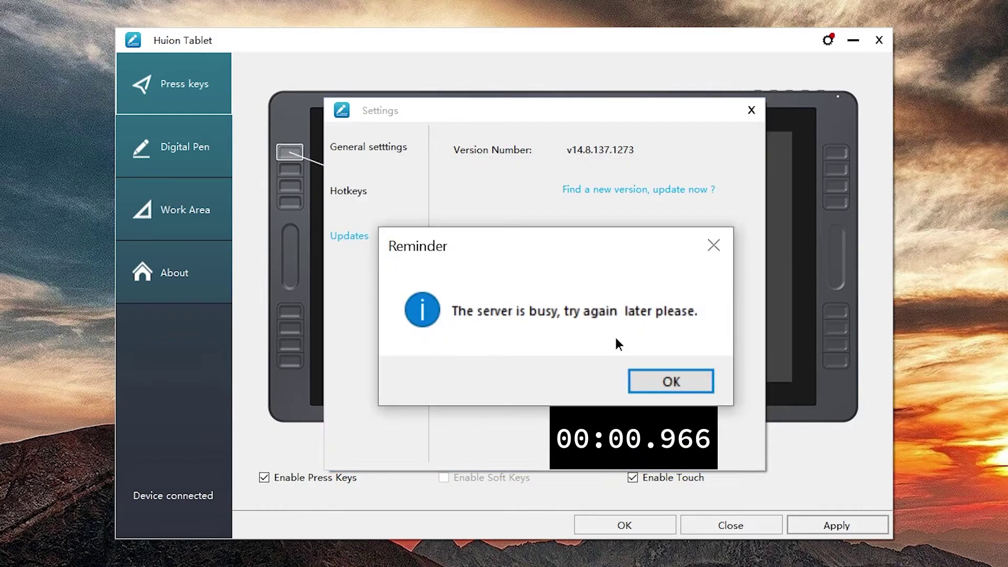
pyautogui.click(676, 382)
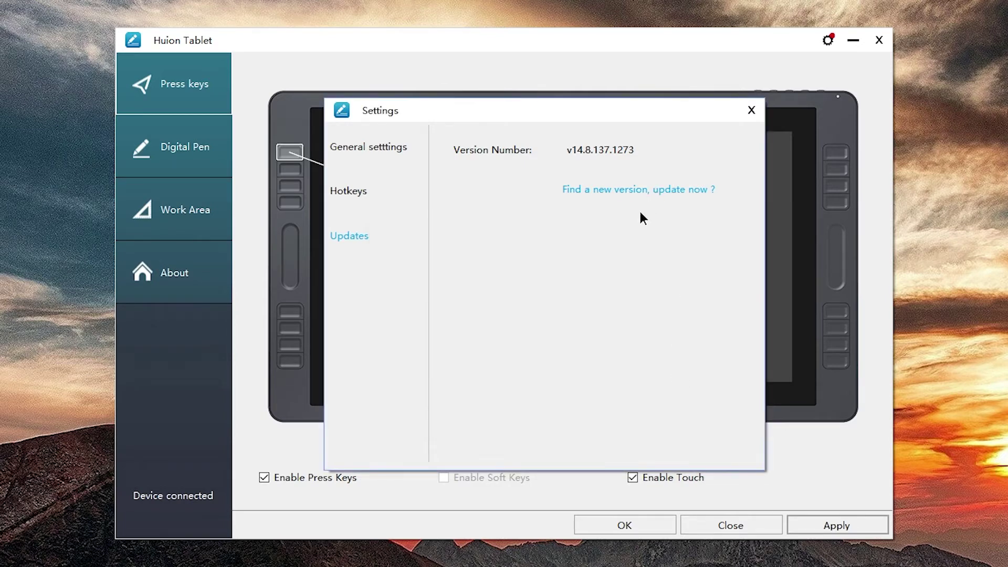
pyautogui.click(608, 332)
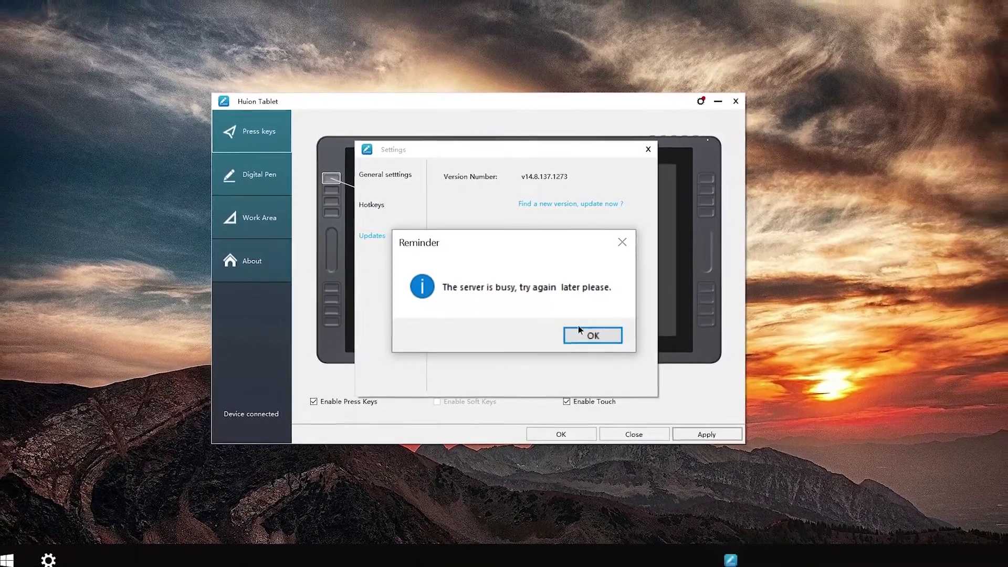
# Dismiss the server-busy reminder and list all Kamvas Pro pen displays on Huion's store
pyautogui.click(588, 333)
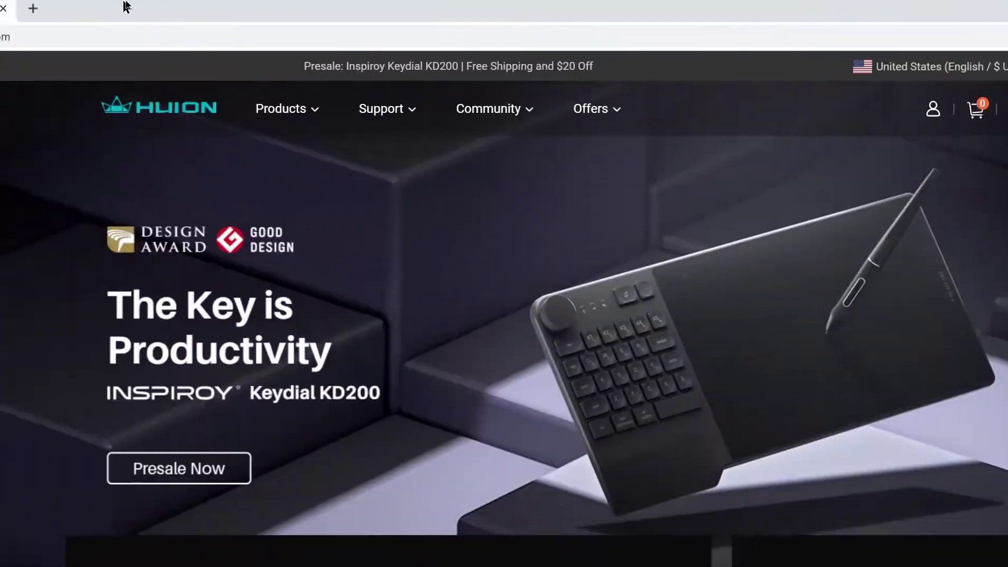
pyautogui.moveTo(239, 123)
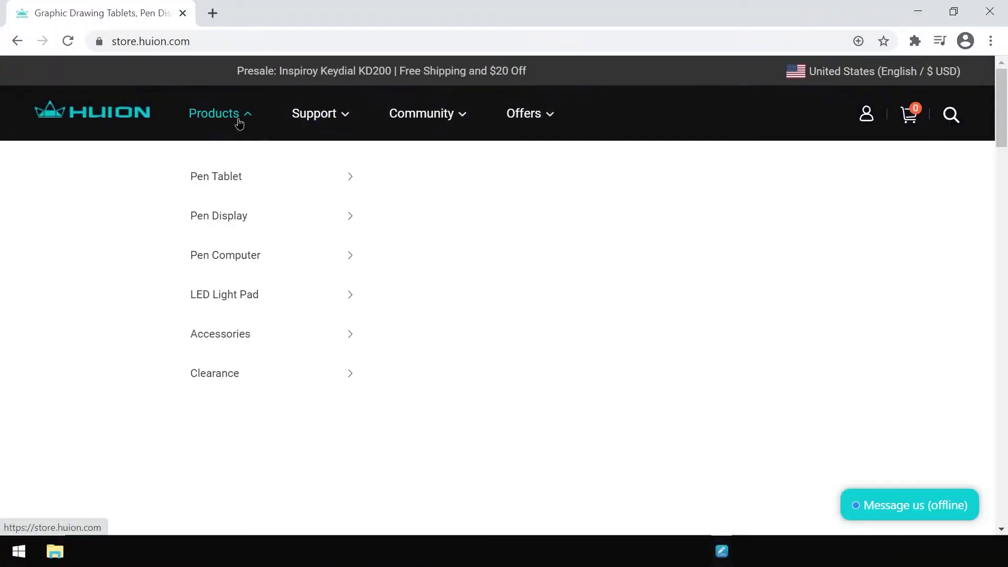
pyautogui.moveTo(235, 179)
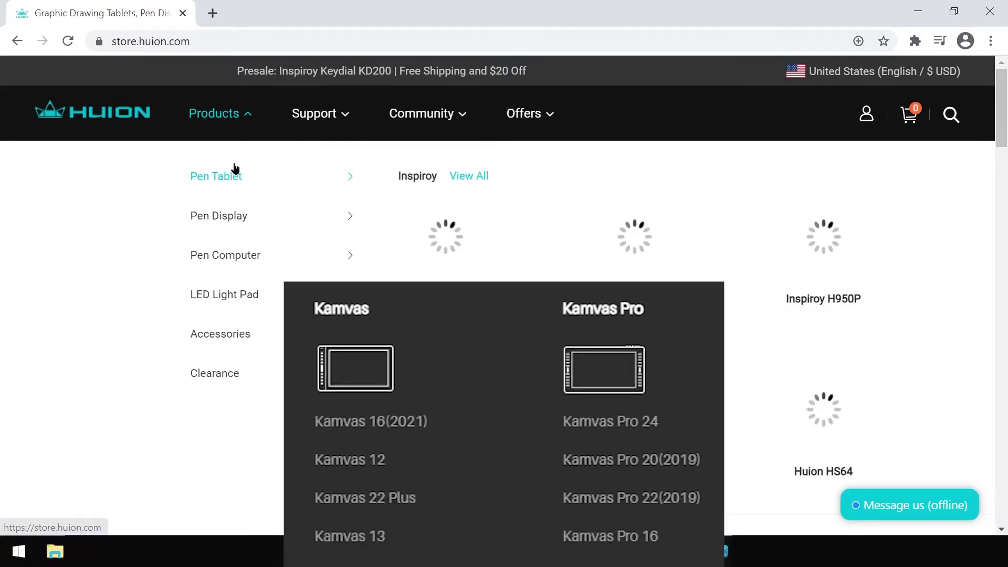
pyautogui.moveTo(235, 220)
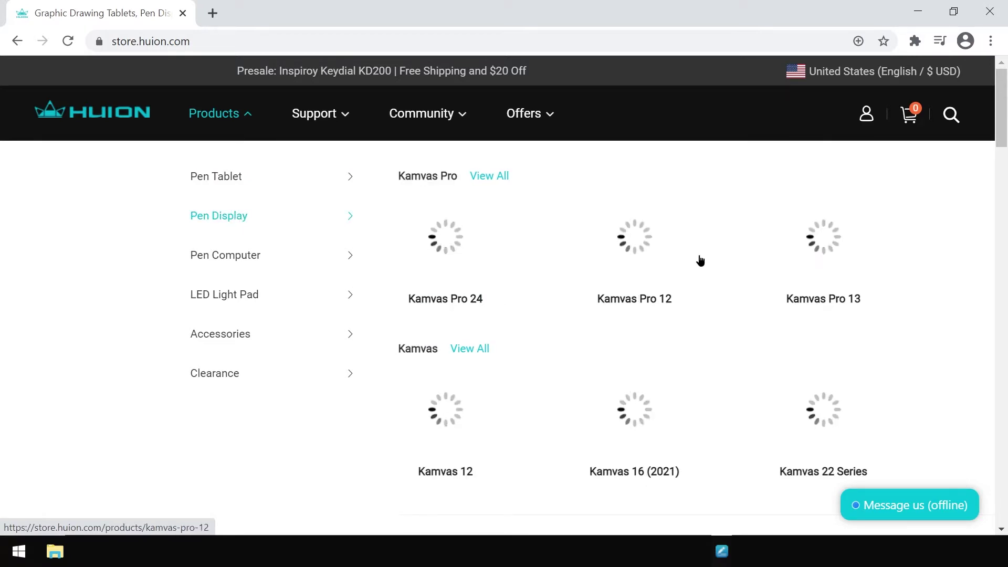
pyautogui.click(488, 178)
# Open the Kamvas Pro 20 (2019) product page and start its Windows driver download
pyautogui.scroll(-4, 365, 344)
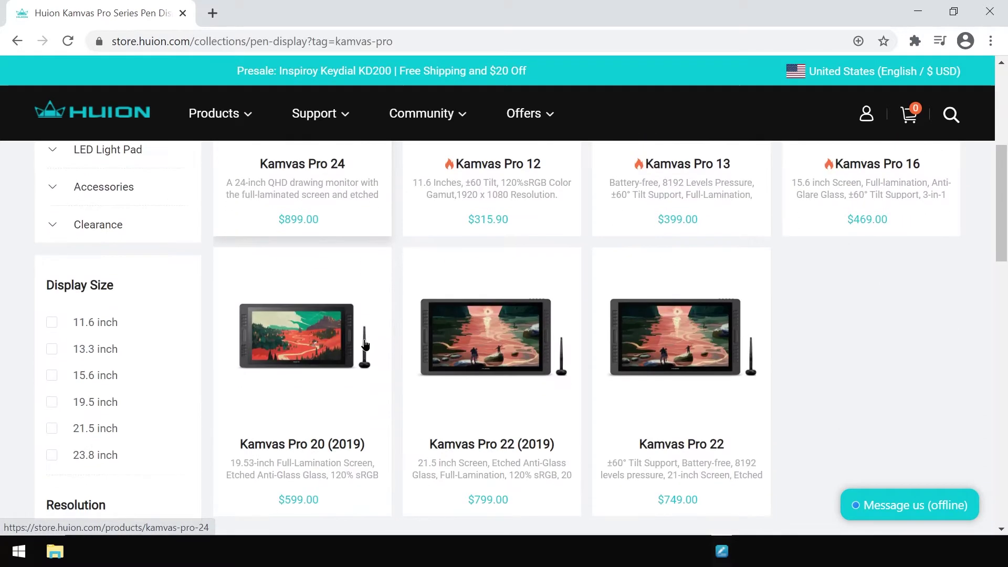
pyautogui.scroll(-4, 336, 373)
pyautogui.scroll(3, 336, 368)
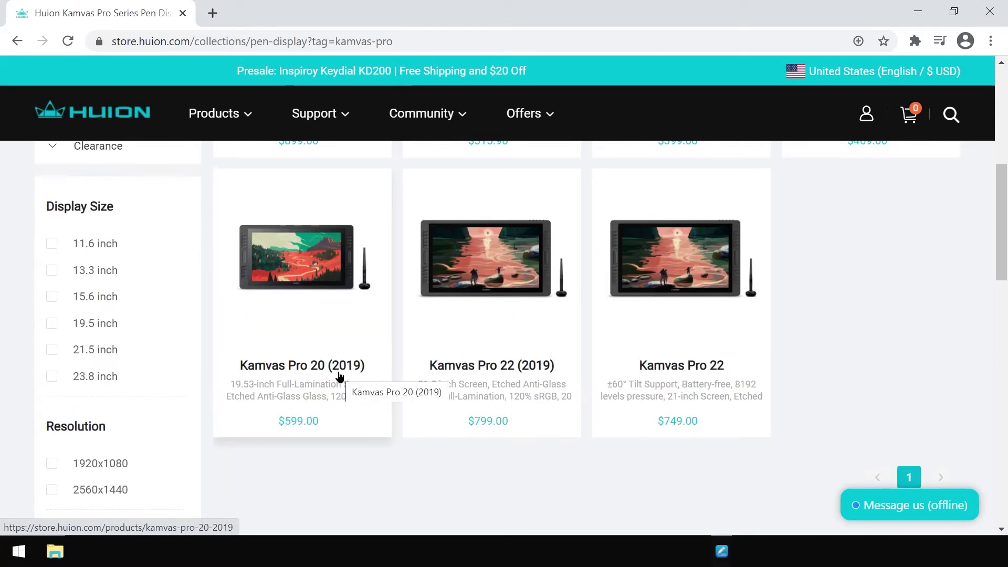
pyautogui.click(339, 376)
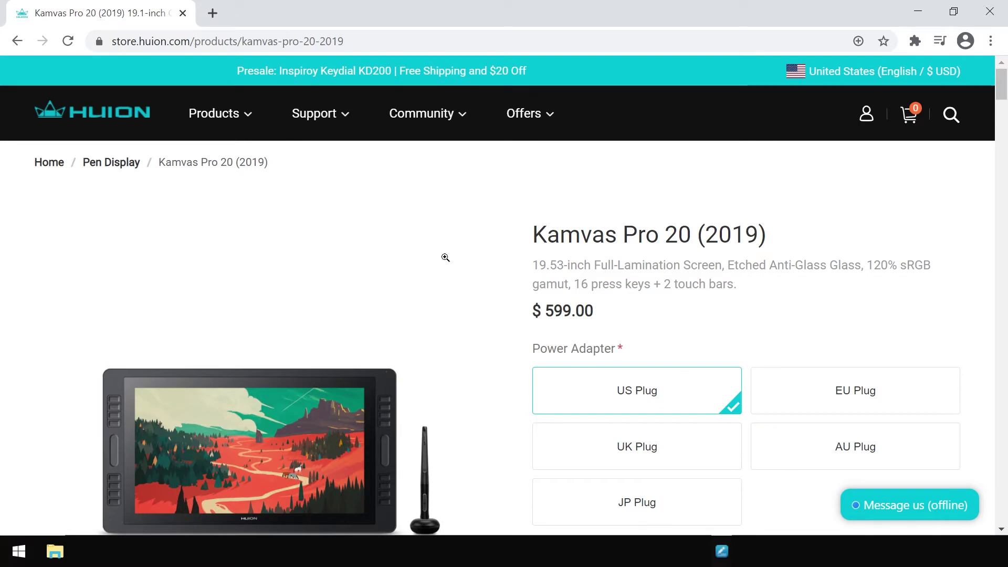
pyautogui.scroll(-10, 682, 275)
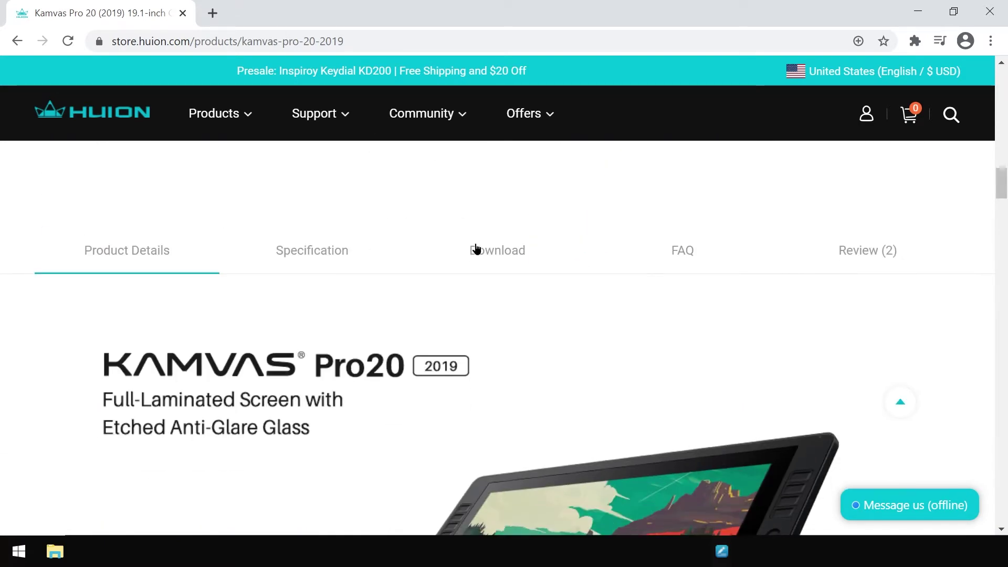
pyautogui.click(477, 249)
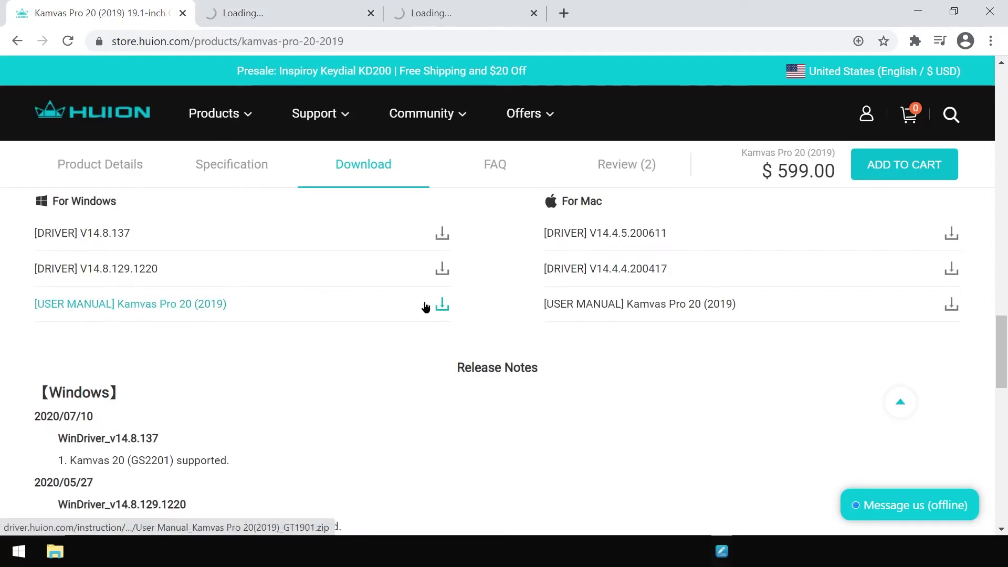
# Download HuionTablet_WinDriver_v14.8.137.zip via the Reddit thread's direct link and view Chrome's downloads
pyautogui.hotkey('ctrl', 'Tab')
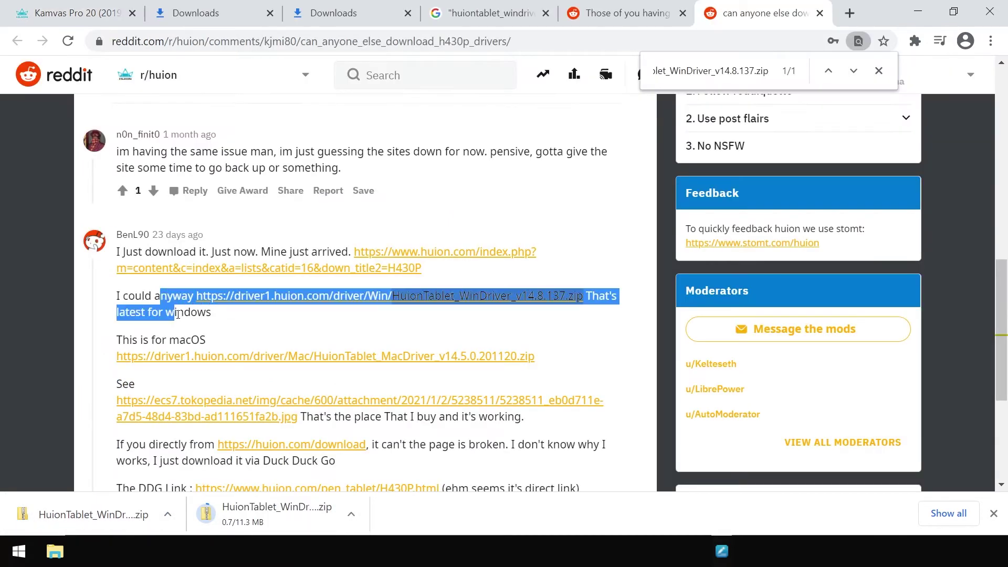
pyautogui.click(222, 307)
pyautogui.hotkey('ctrl', 'j')
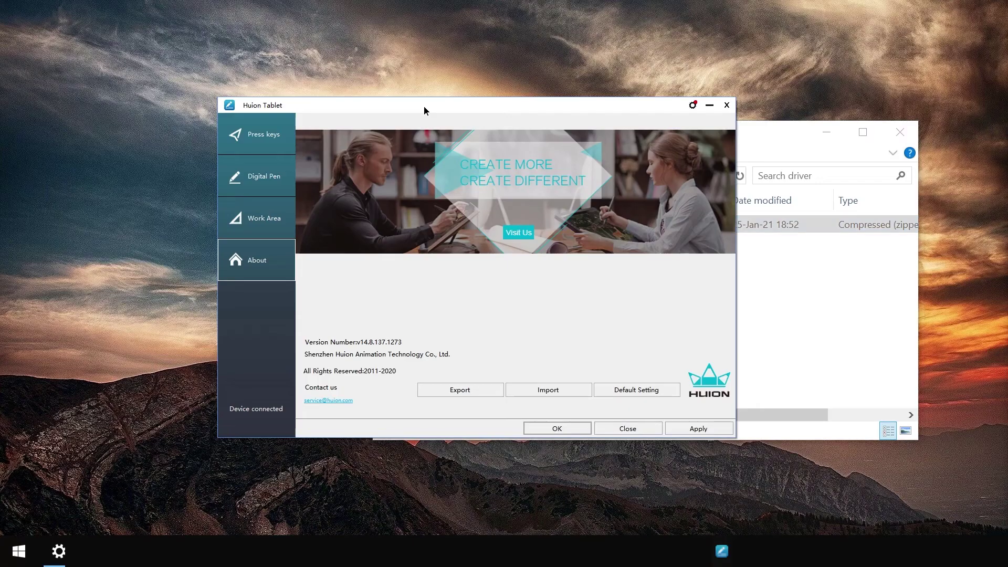
# Close the Huion Tablet window and quit the driver from the system tray
pyautogui.click(727, 105)
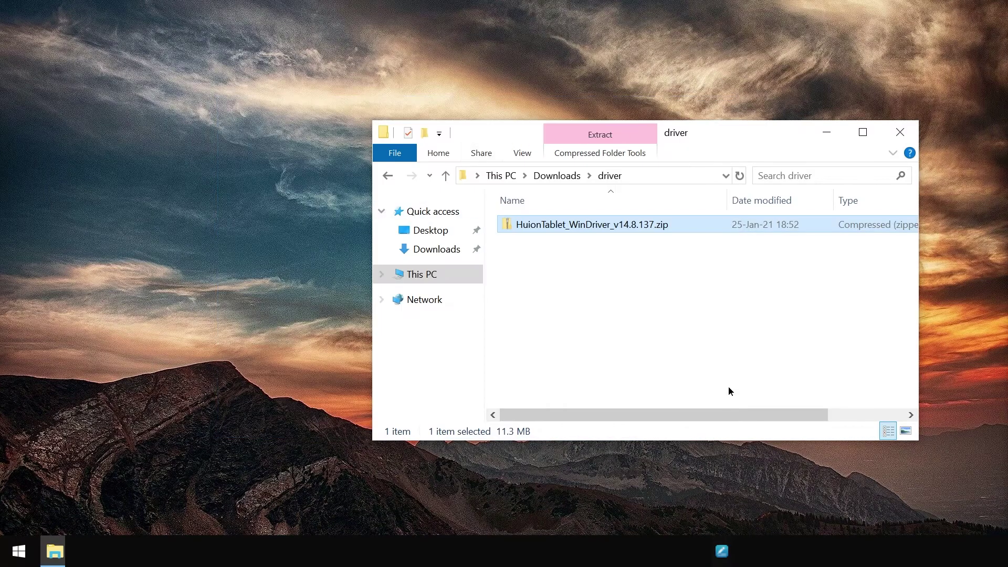
pyautogui.rightClick(722, 551)
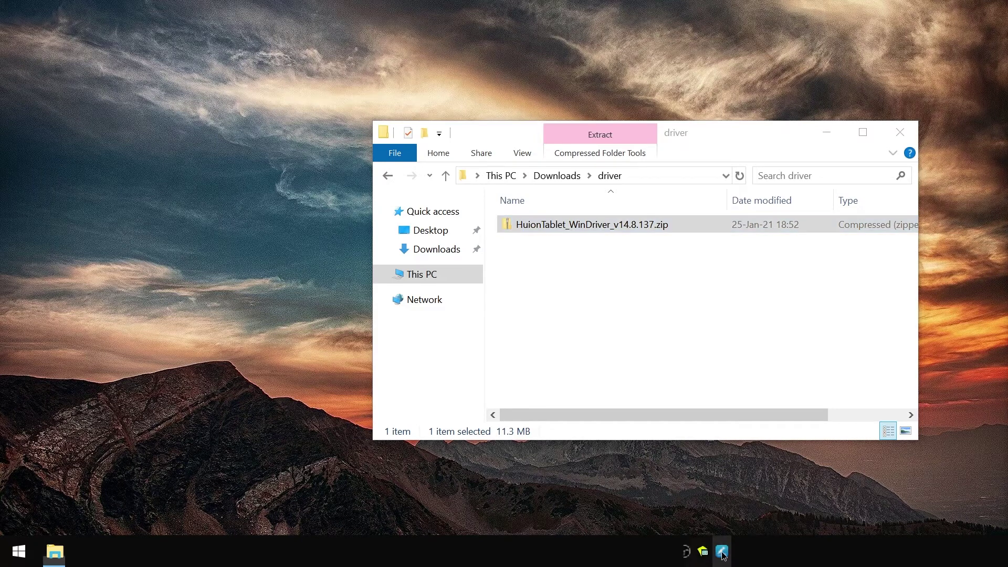
pyautogui.click(706, 548)
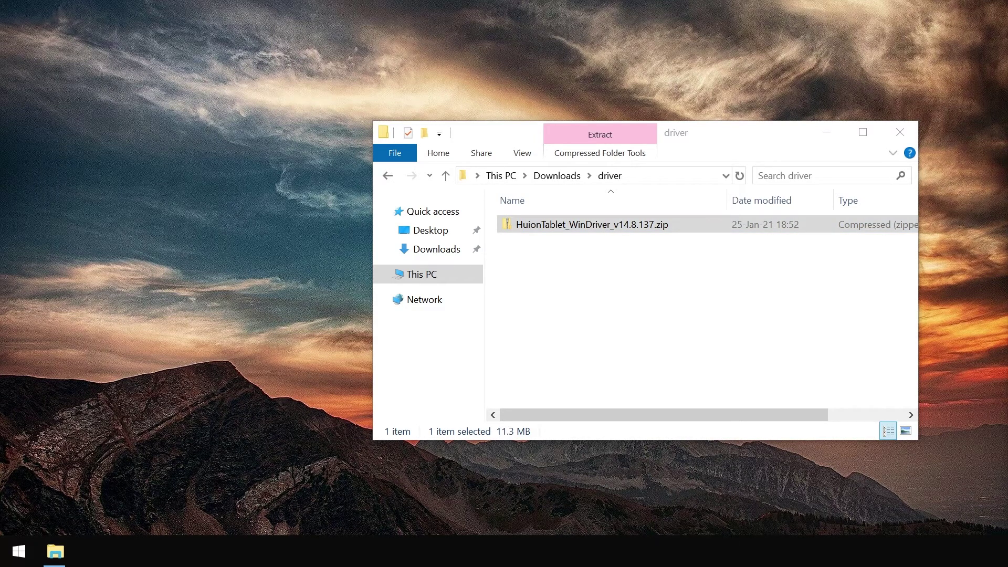
# Extract the driver zip and run its installer with administrator approval
pyautogui.rightClick(572, 226)
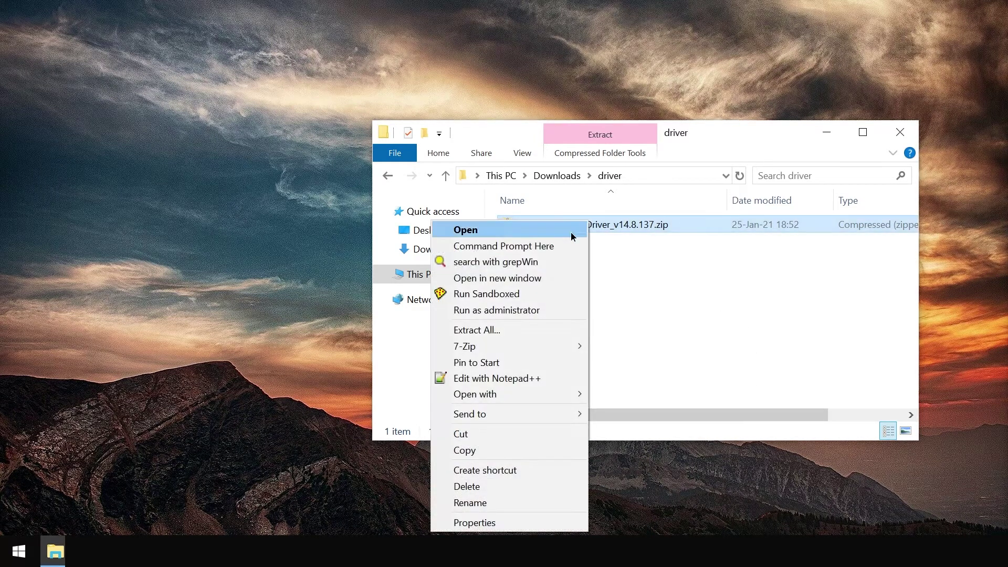
pyautogui.click(475, 329)
pyautogui.click(640, 434)
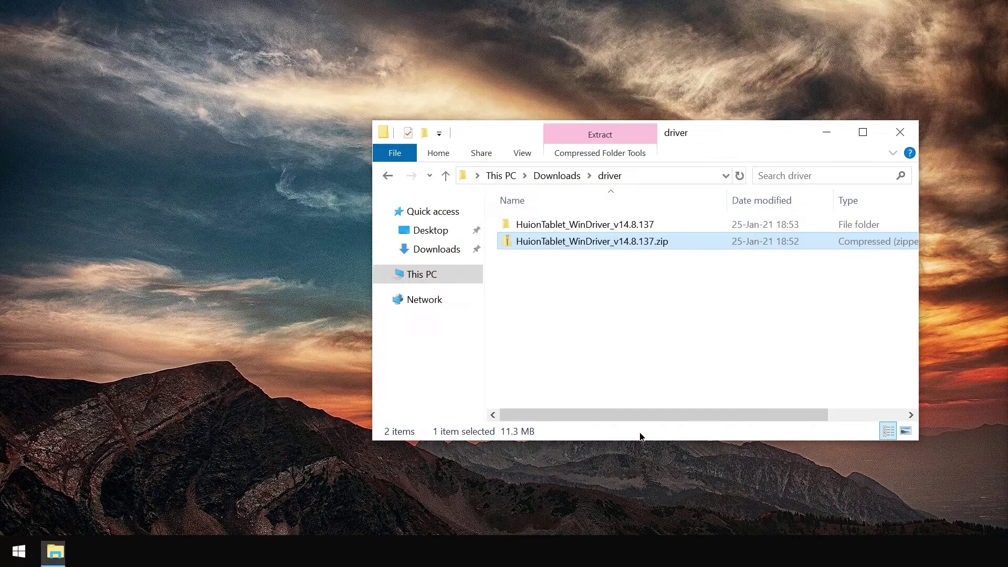
pyautogui.doubleClick(570, 240)
pyautogui.doubleClick(570, 240)
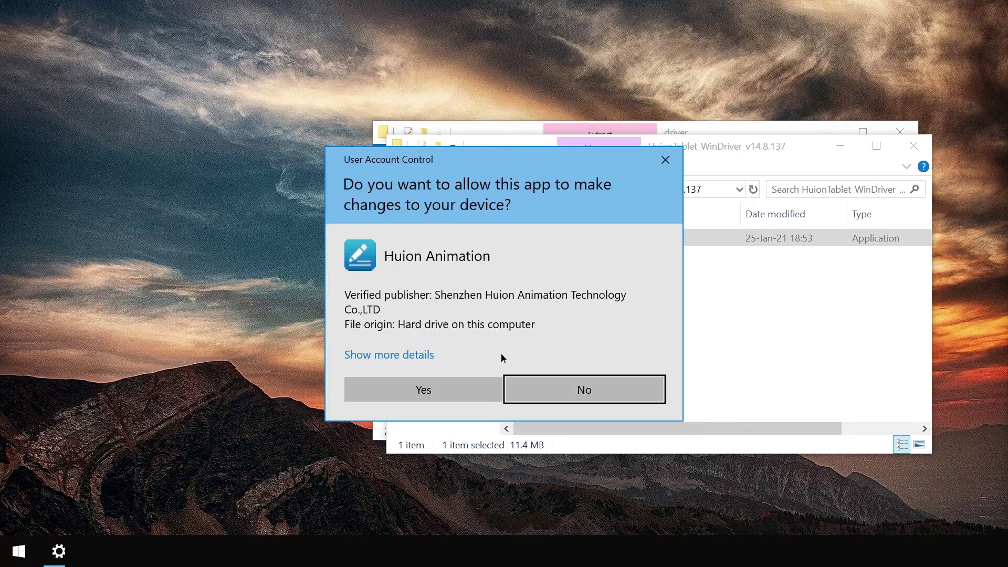
pyautogui.click(465, 386)
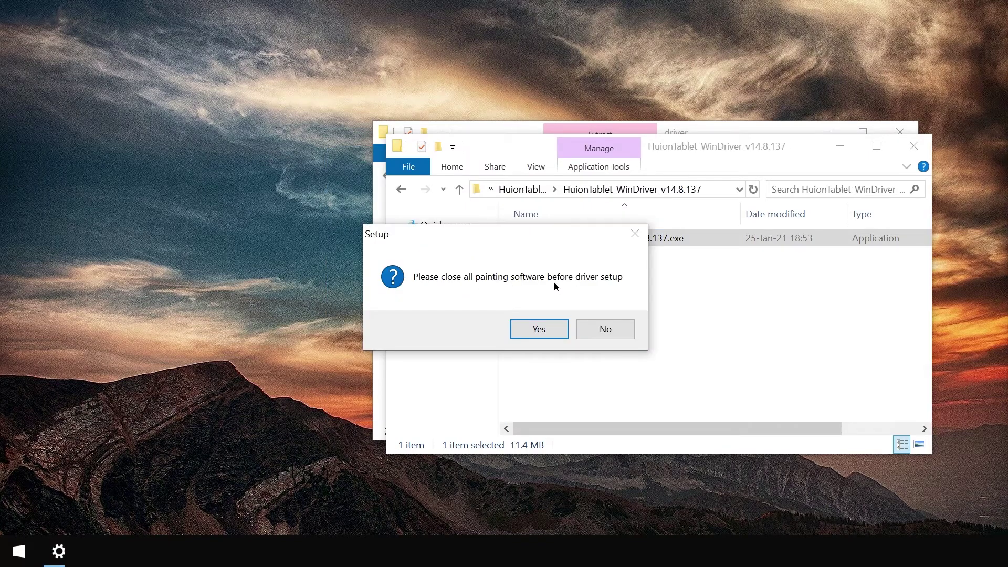
# Quit GIMP without saving and confirm painting software is closed for setup
pyautogui.click(58, 550)
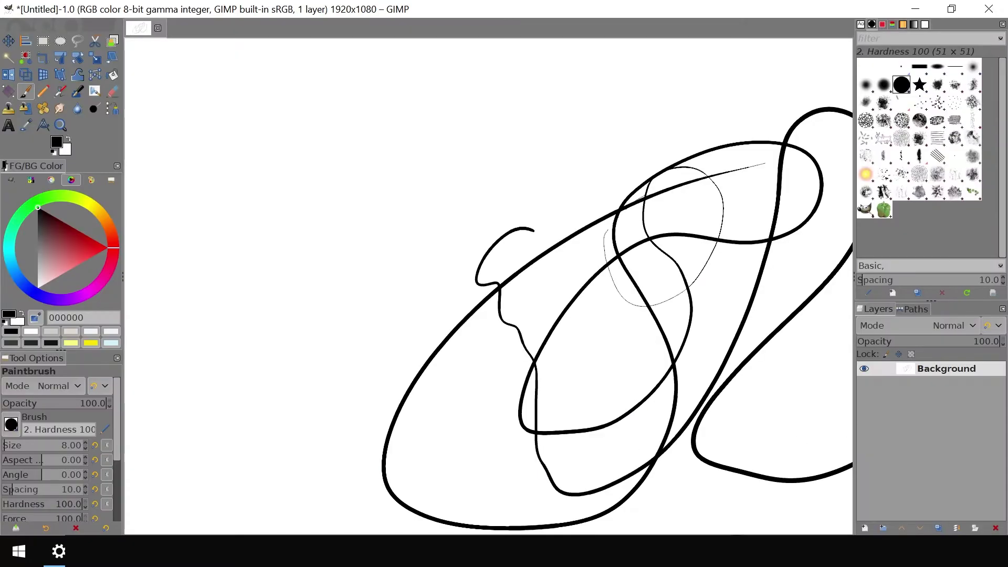
pyautogui.rightClick(58, 551)
pyautogui.click(90, 518)
pyautogui.click(247, 183)
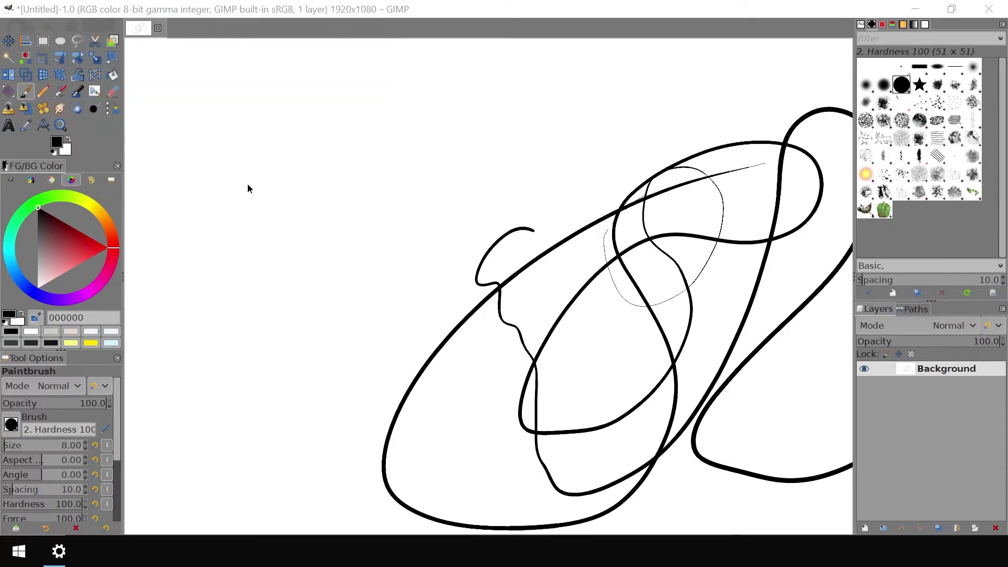
pyautogui.click(535, 329)
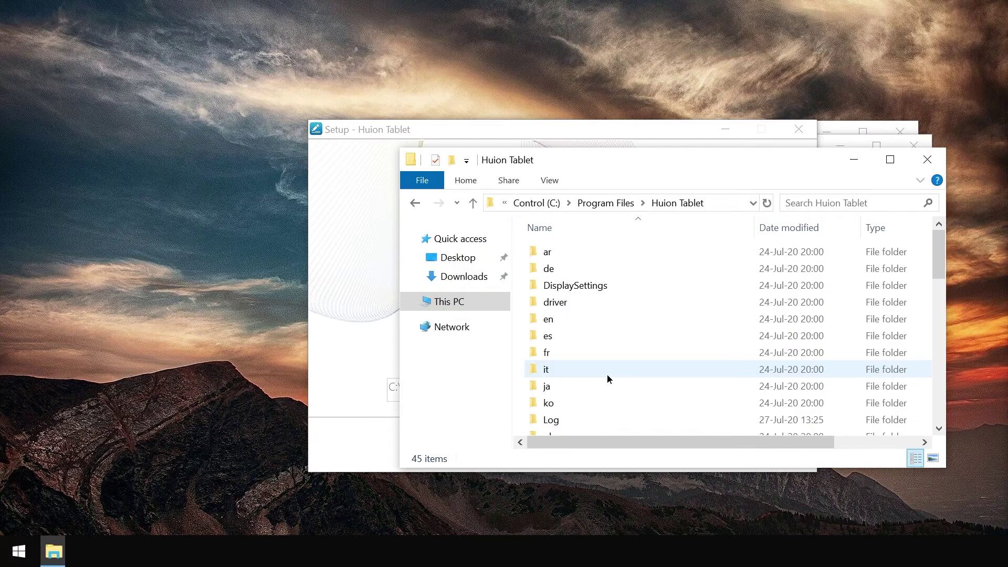
pyautogui.moveTo(660, 160); pyautogui.dragTo(324, 182)
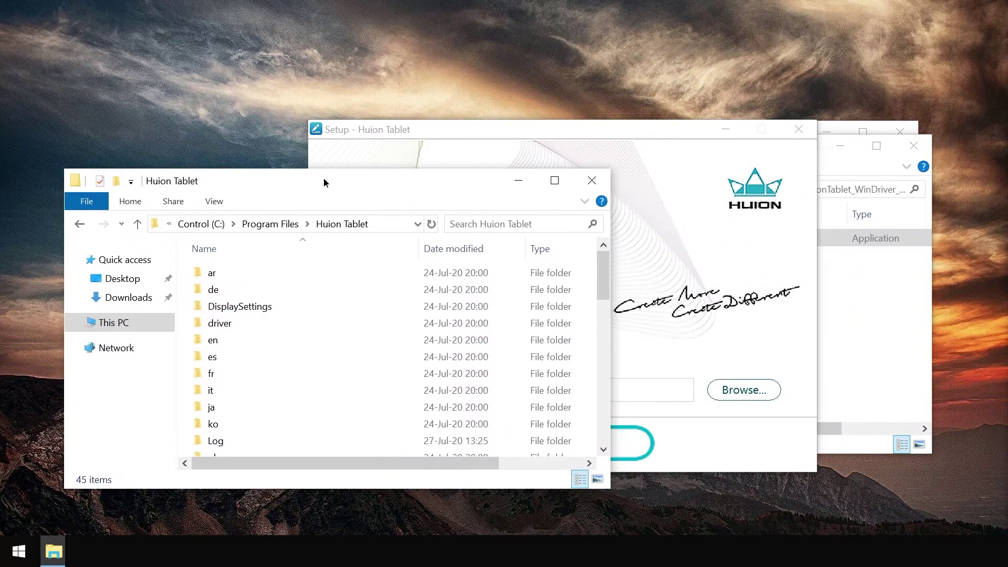
# Install the driver into the existing Huion Tablet folder, removing the old version, and dismiss both errors
pyautogui.click(554, 440)
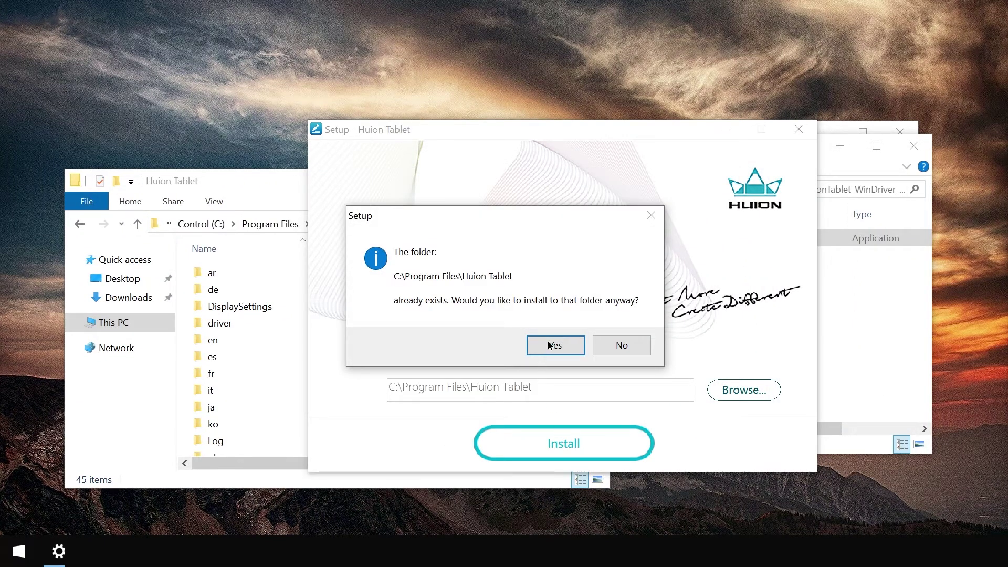
pyautogui.click(546, 348)
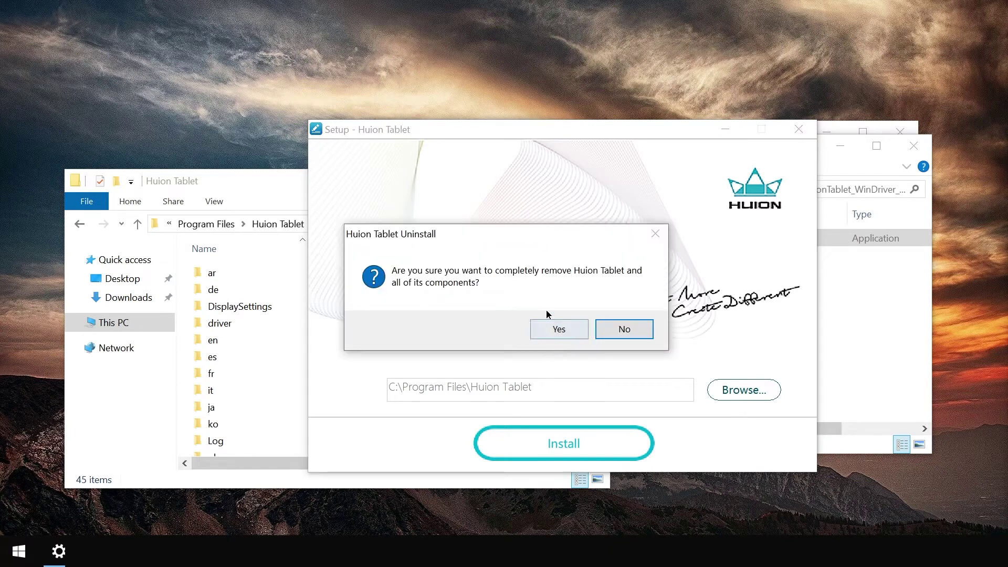
pyautogui.click(549, 329)
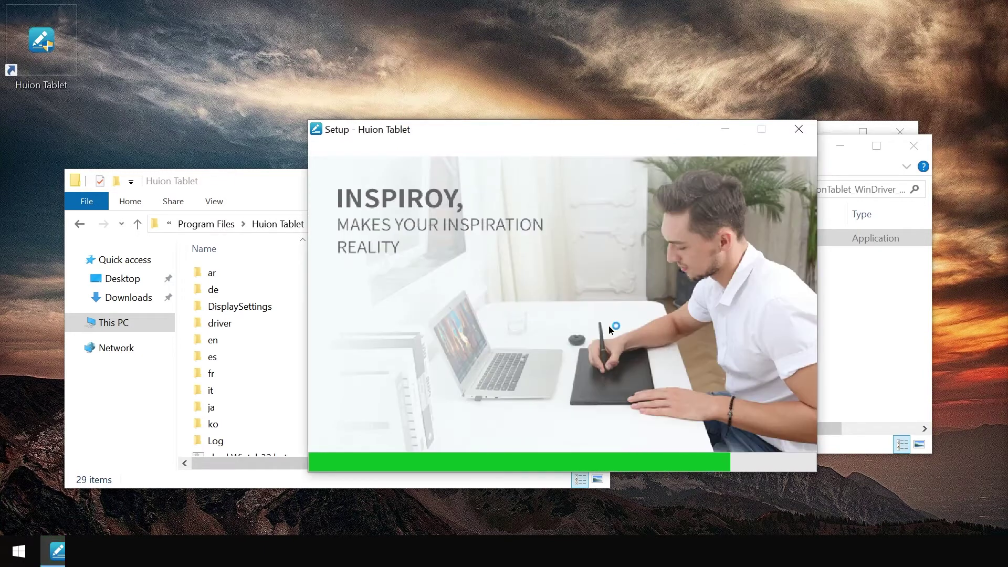
pyautogui.click(610, 329)
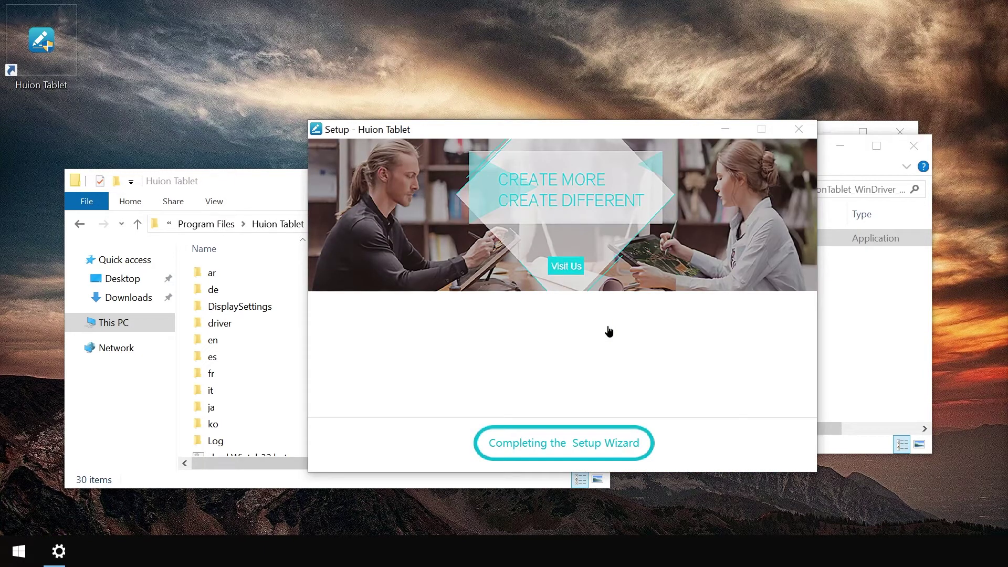
pyautogui.click(550, 432)
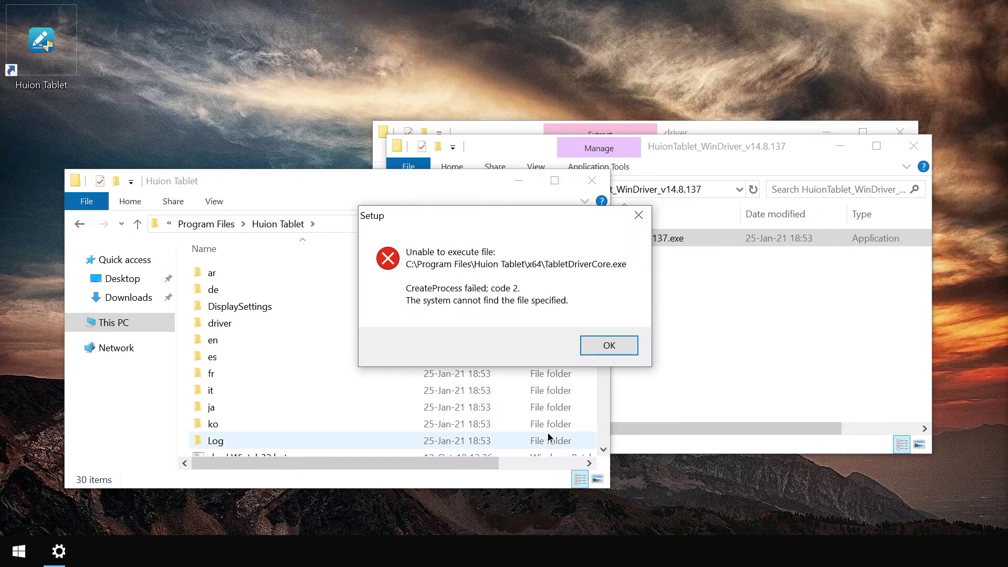
pyautogui.click(608, 346)
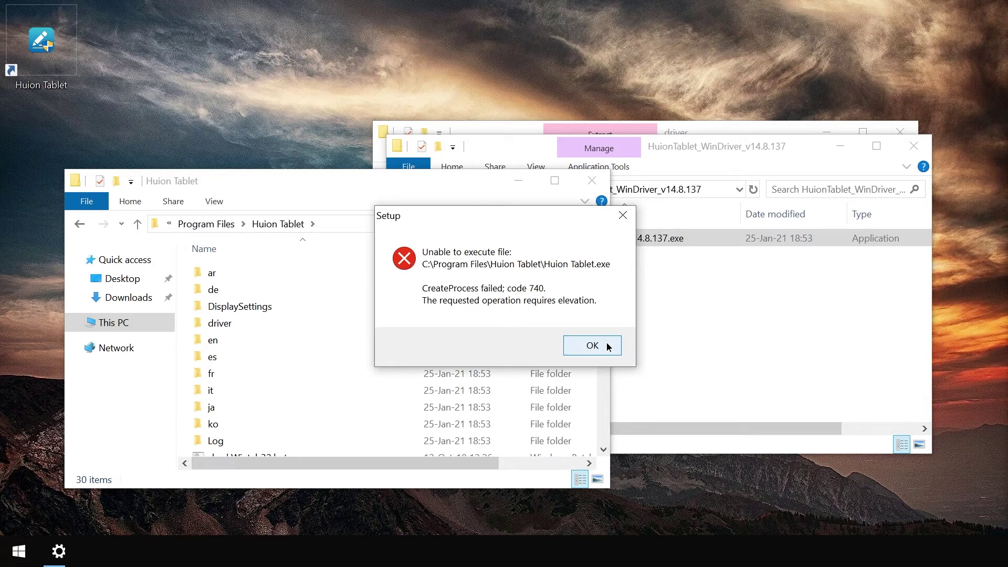
pyautogui.click(608, 346)
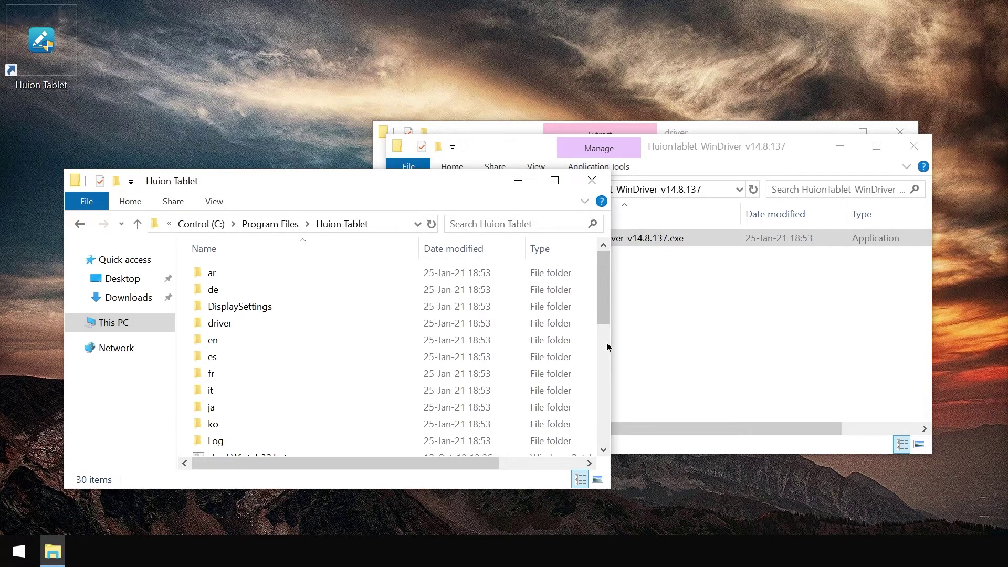
# Run Huion Tablet from its desktop shortcut as administrator, then search Windows for 'unin'
pyautogui.doubleClick(41, 42)
pyautogui.click(401, 391)
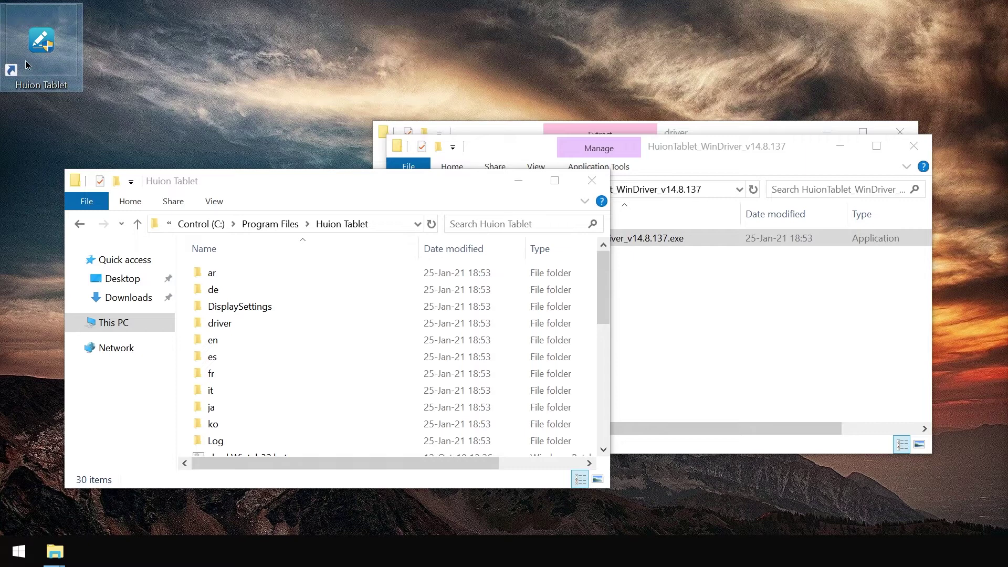
pyautogui.press('super')
pyautogui.write('unin')
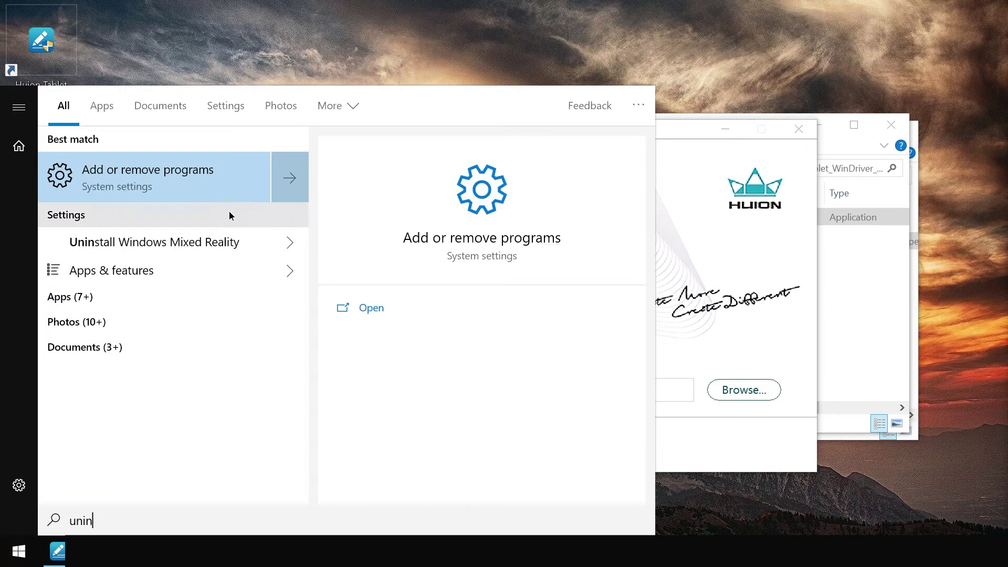
# Filter installed apps by 'huion', try uninstalling Huion Tablet, and dismiss the unins000.exe error
pyautogui.click(168, 182)
pyautogui.click(596, 363)
pyautogui.write('huion')
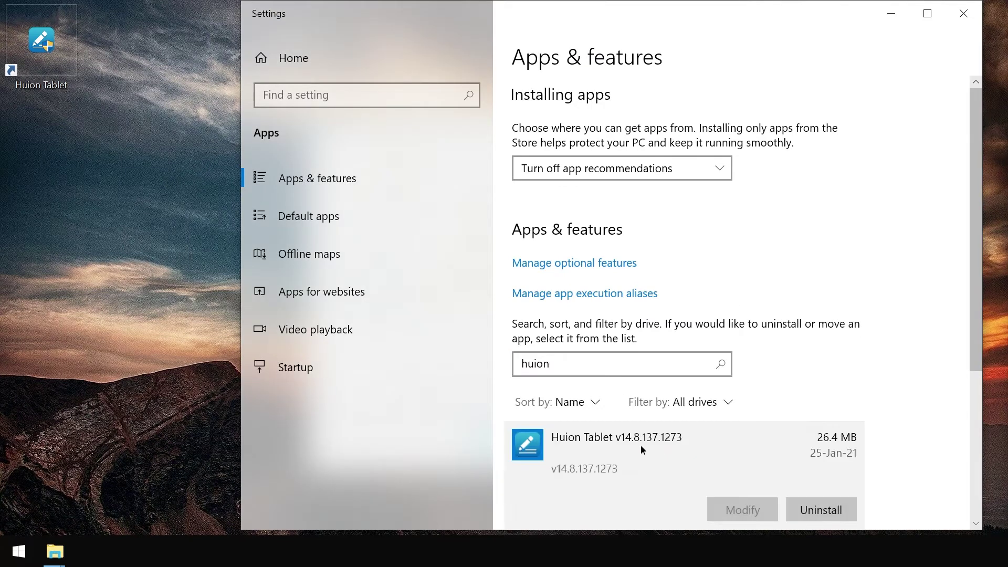
pyautogui.click(827, 503)
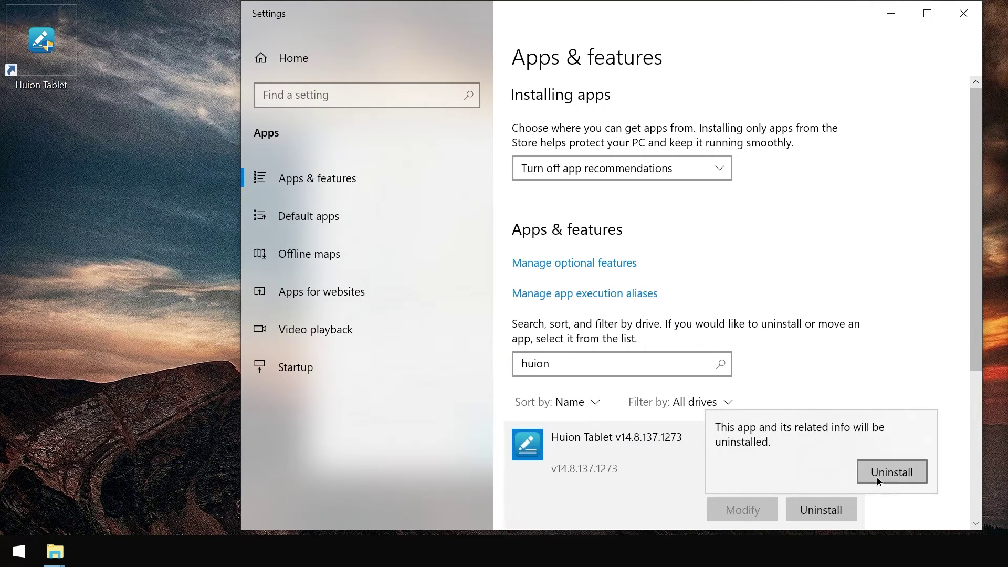
pyautogui.click(877, 468)
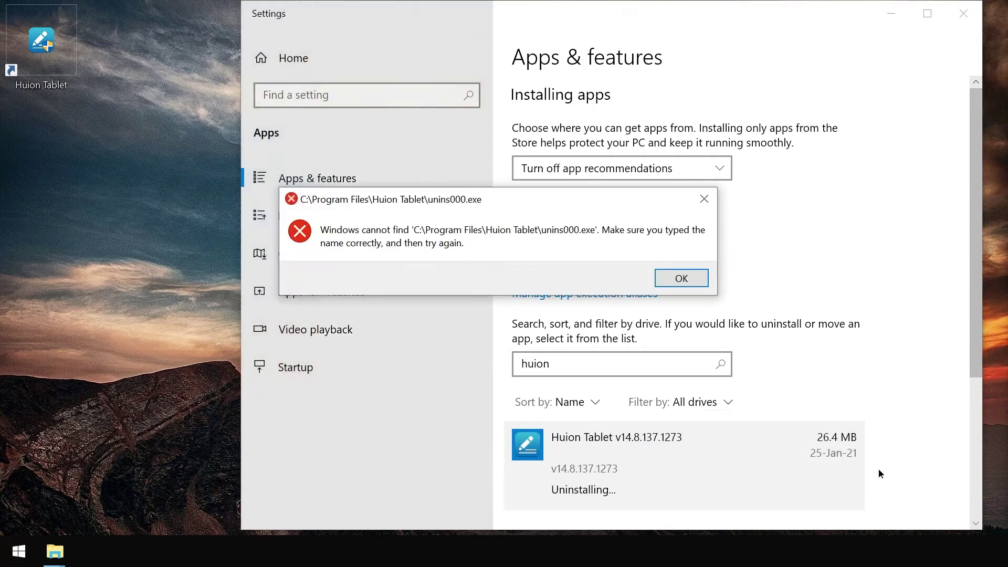
pyautogui.click(681, 279)
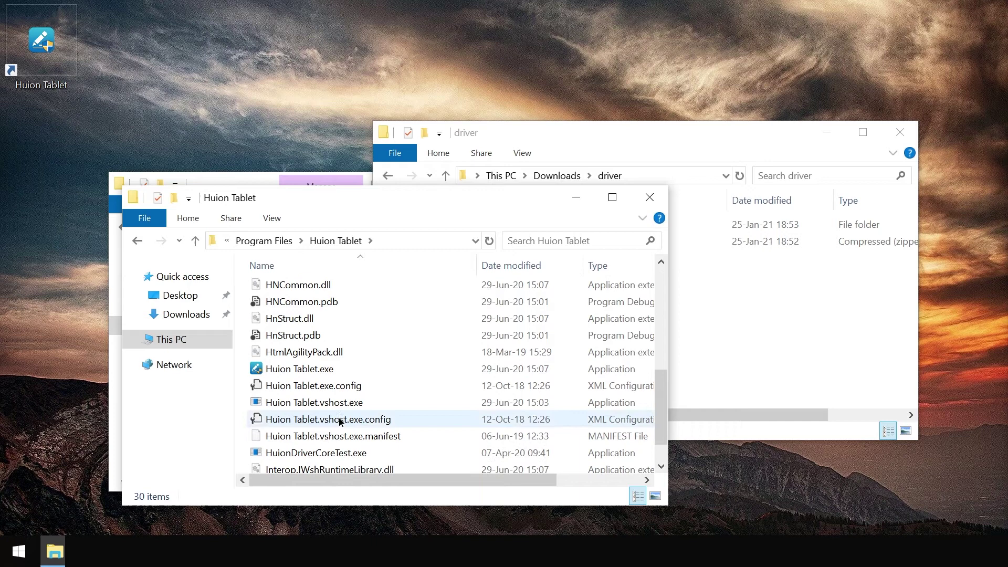
# Permanently delete the Huion Tablet folder from Program Files with Shift+Delete, granting admin permission
pyautogui.scroll(-1, 340, 422)
pyautogui.scroll(3, 345, 392)
pyautogui.scroll(1, 342, 388)
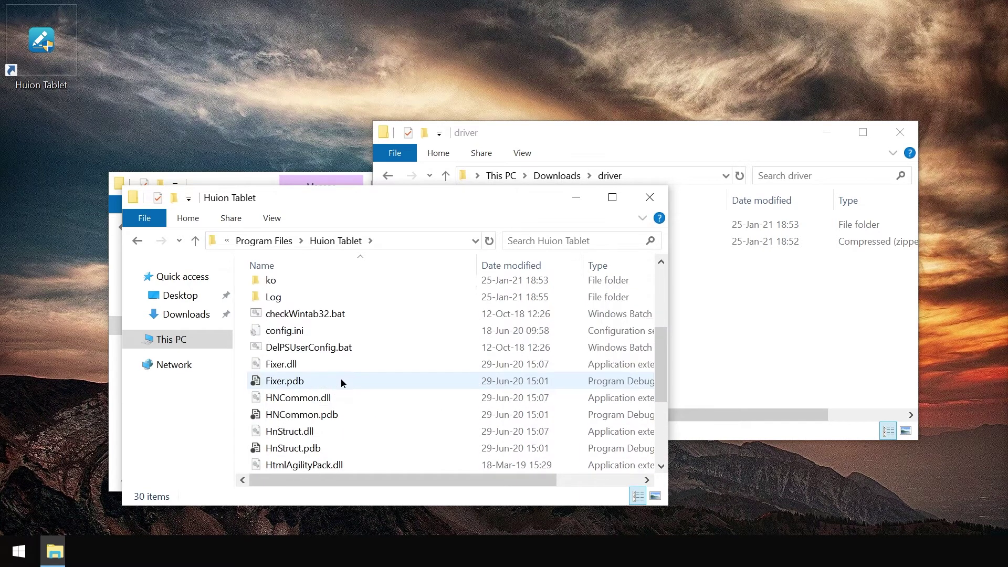
pyautogui.scroll(3, 347, 370)
pyautogui.scroll(-1, 349, 369)
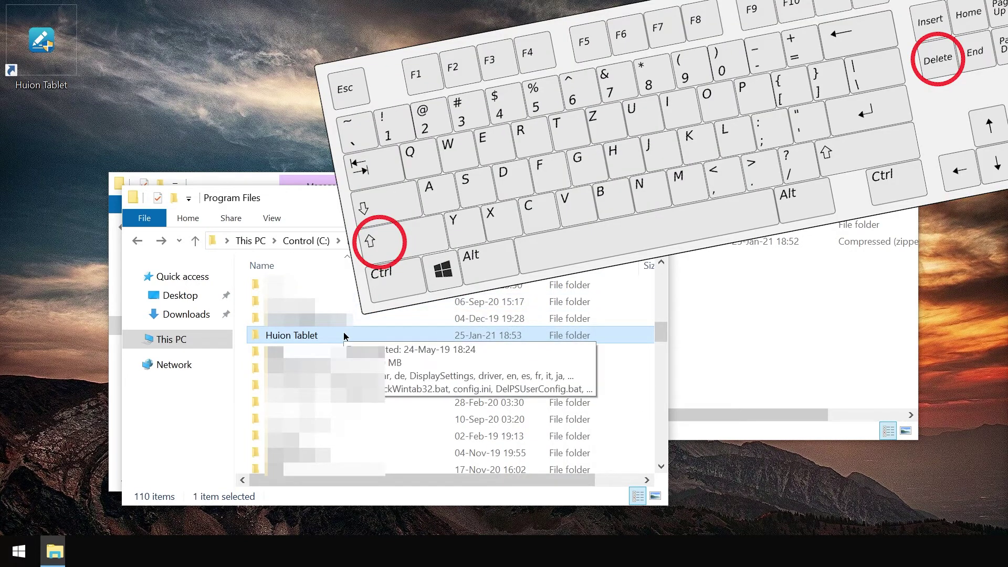
pyautogui.hotkey('shift', 'Delete')
pyautogui.press('Return')
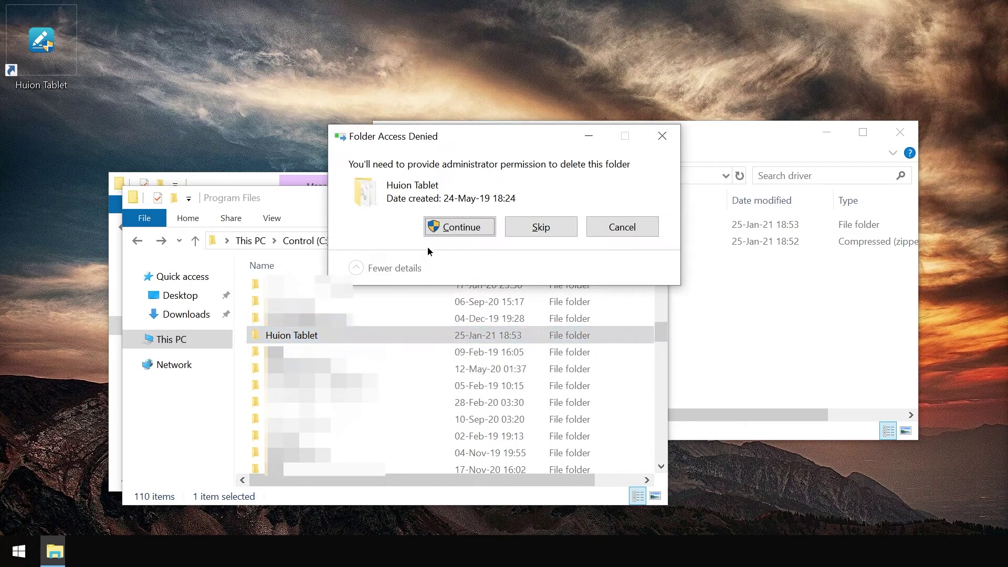
pyautogui.click(428, 236)
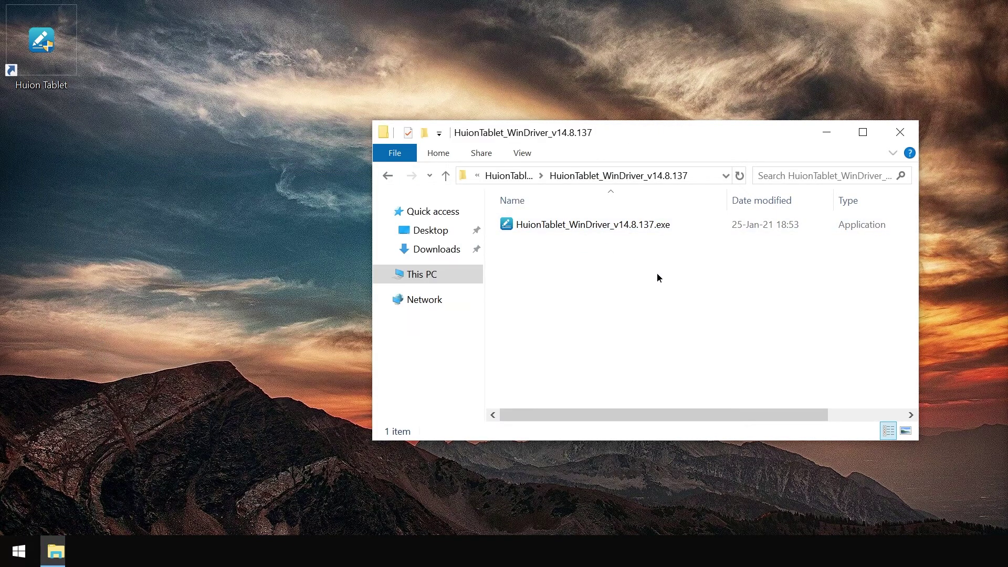
# Run the HuionTablet_WinDriver_v14.8.137.exe installer and complete setup into a new Huion Tablet folder
pyautogui.click(618, 229)
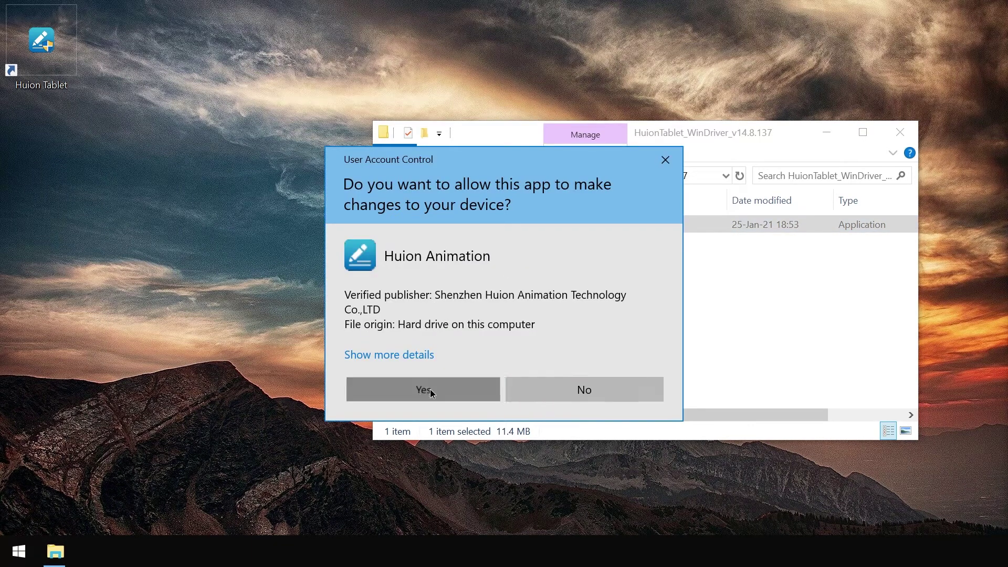
pyautogui.click(430, 387)
pyautogui.click(530, 327)
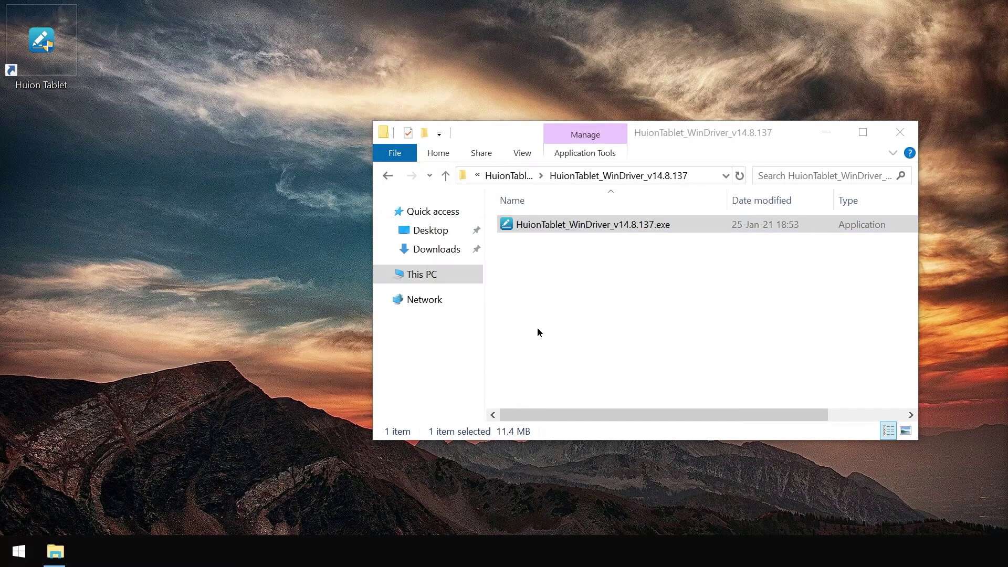
pyautogui.click(550, 442)
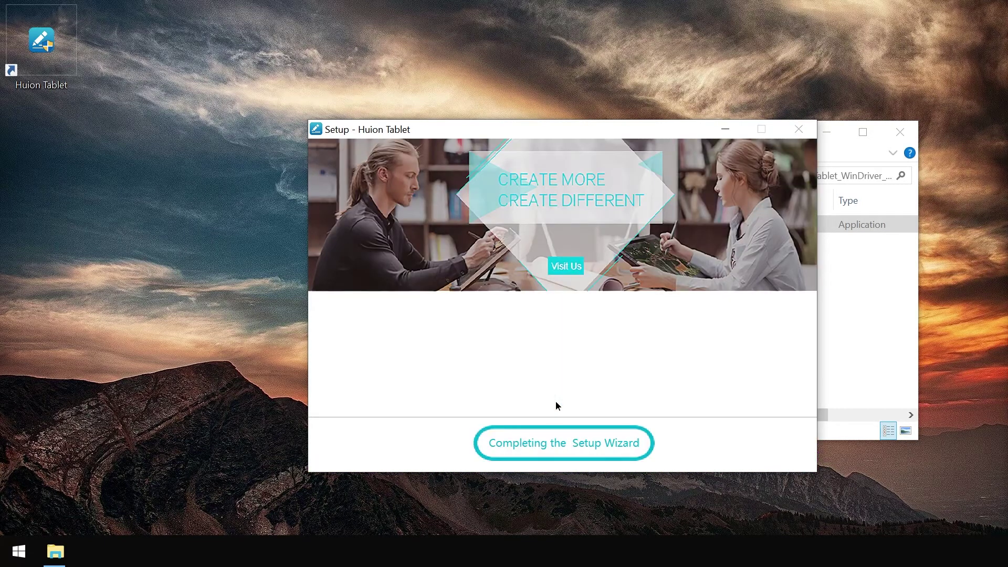
pyautogui.click(546, 440)
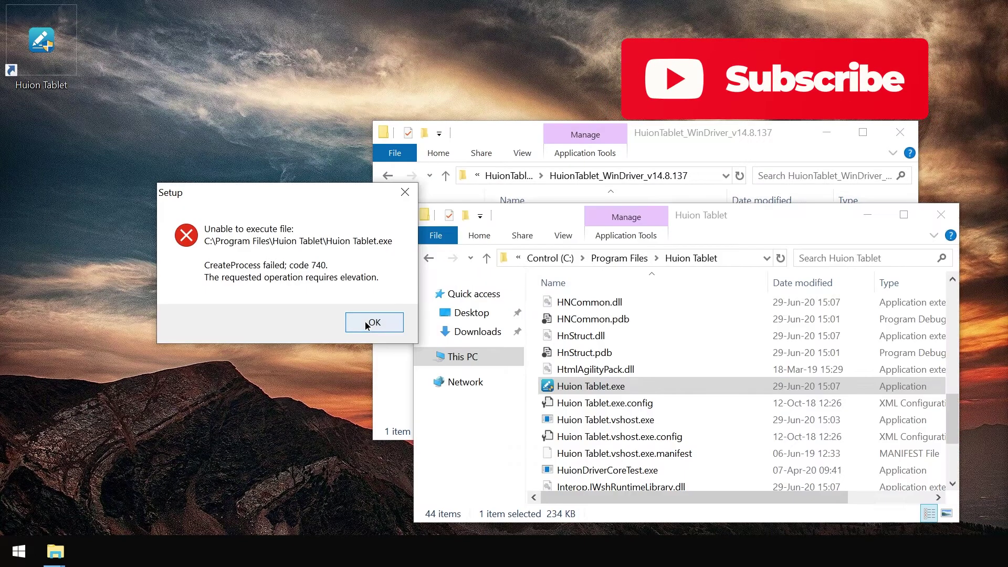
# Dismiss the elevation error and relaunch Huion Tablet.exe as administrator
pyautogui.click(374, 323)
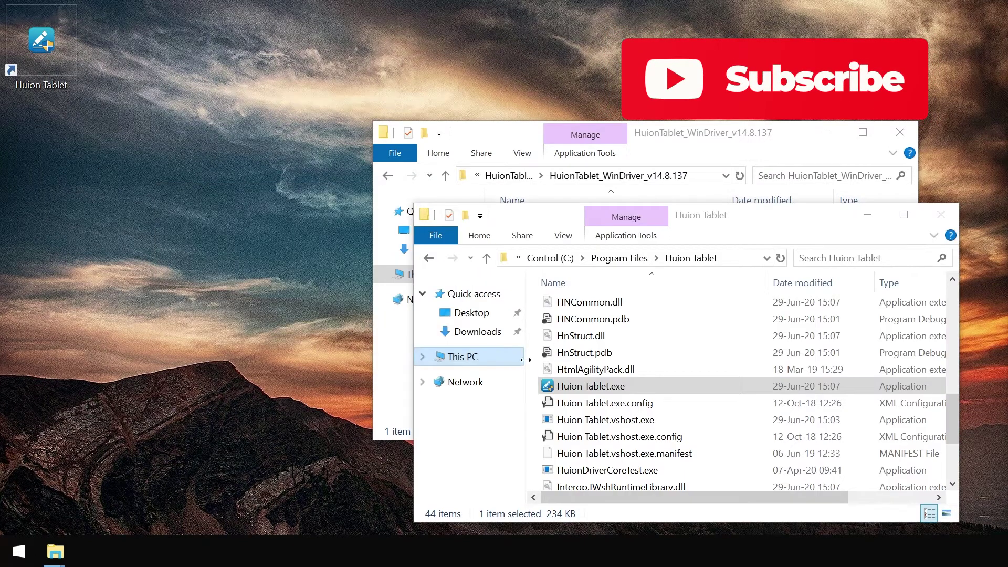
pyautogui.click(576, 387)
pyautogui.doubleClick(576, 387)
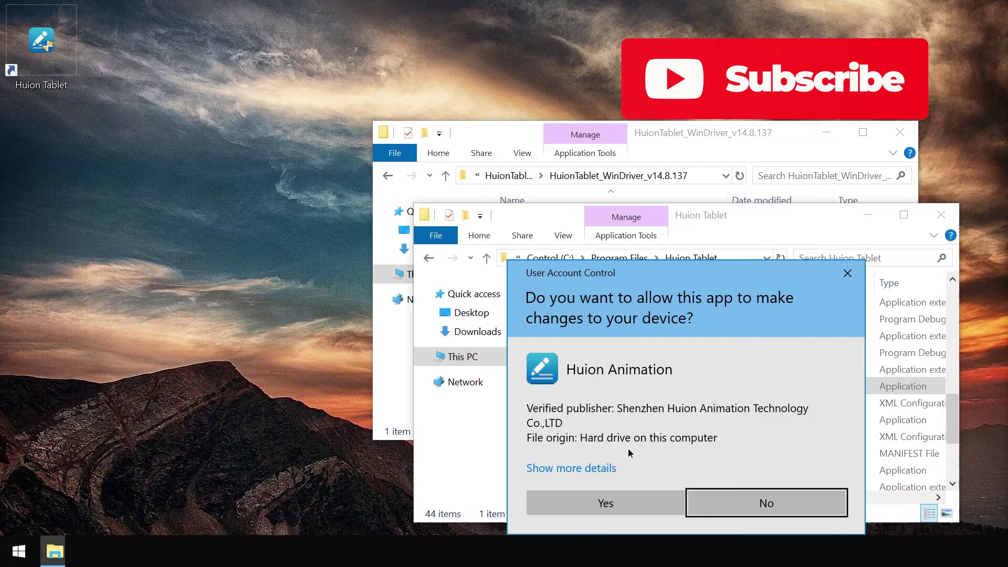
pyautogui.click(619, 501)
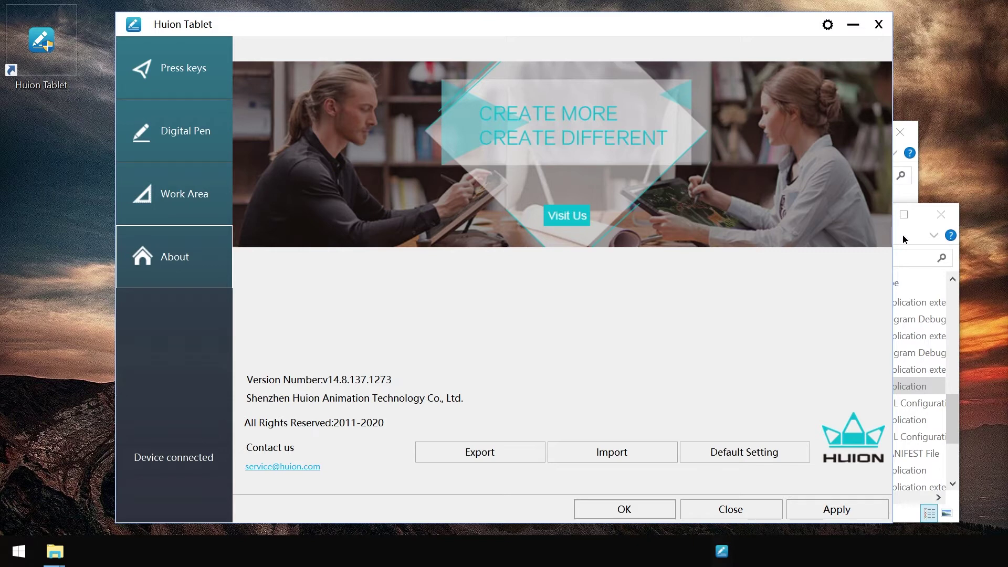
pyautogui.moveTo(948, 410); pyautogui.dragTo(948, 441)
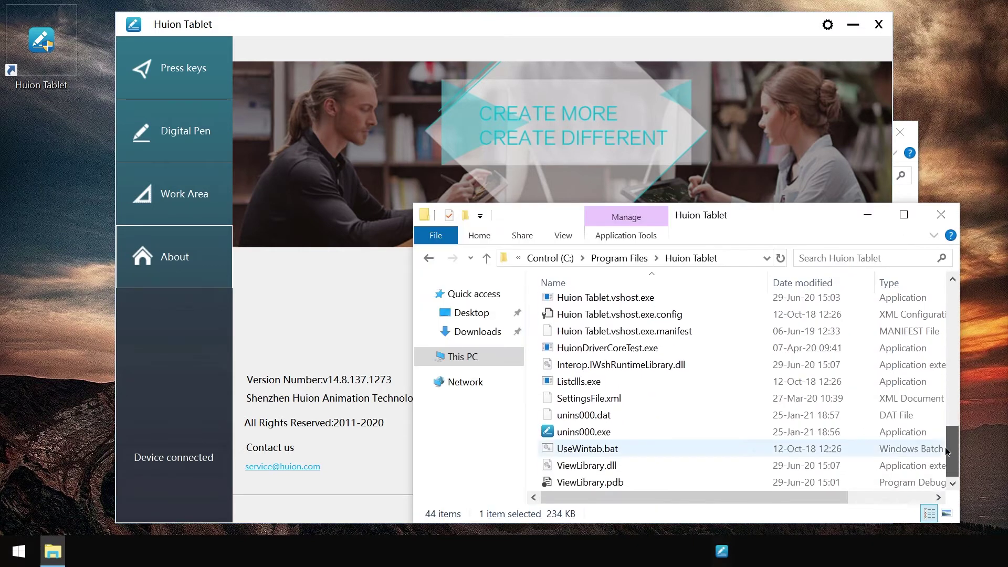
pyautogui.click(601, 431)
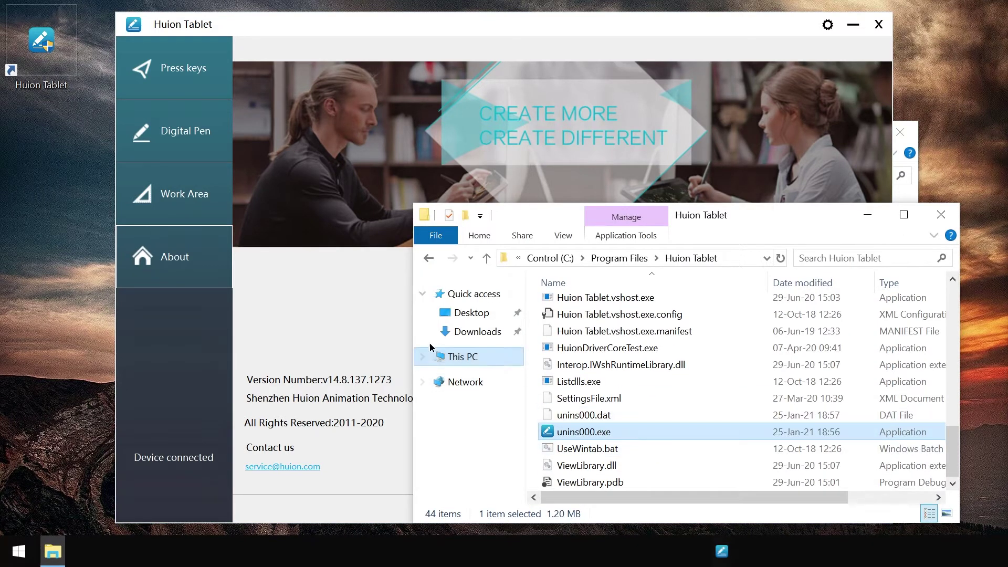
pyautogui.click(382, 306)
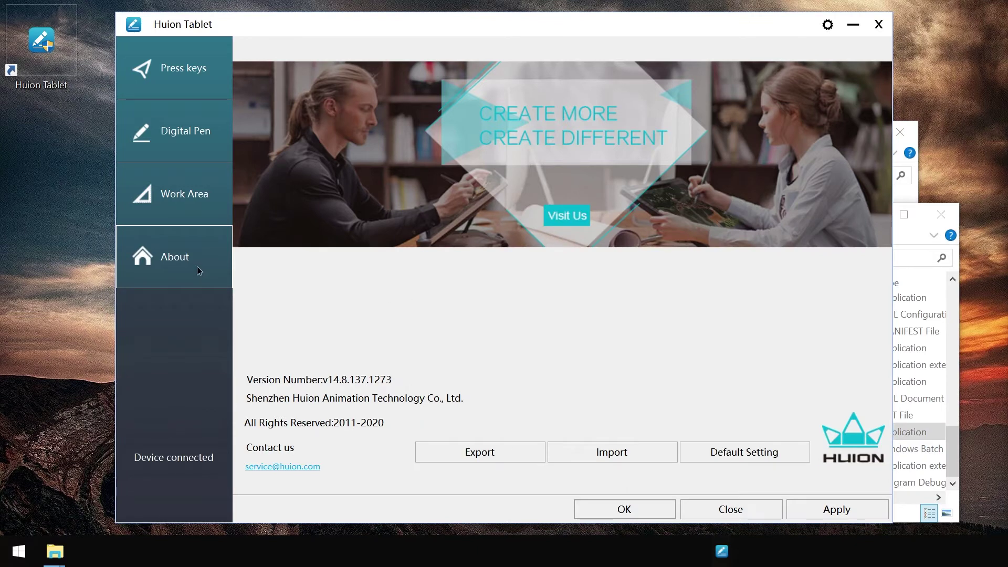
# Confirm the driver reports version v14.8.137.1273 in its update settings
pyautogui.click(827, 24)
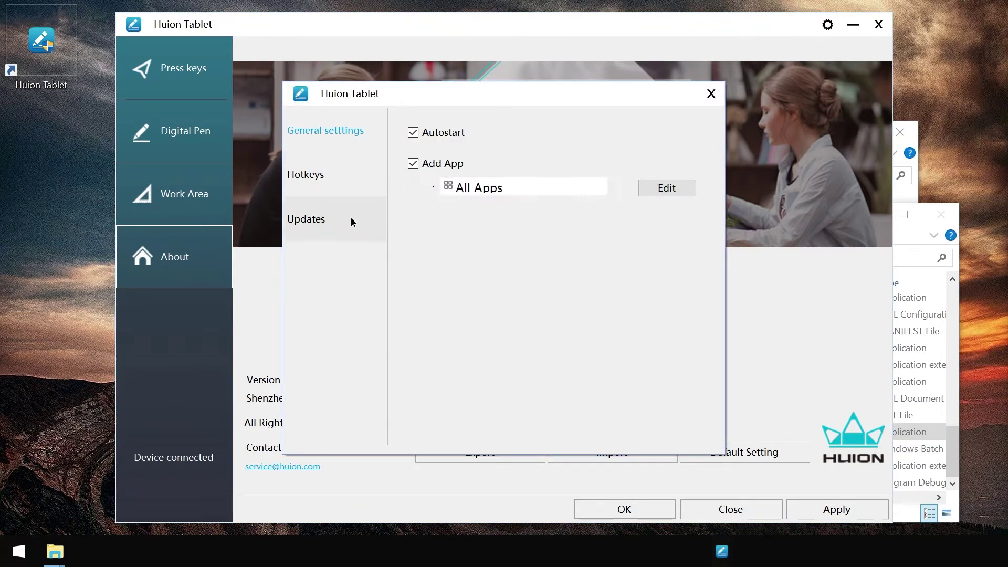
pyautogui.click(351, 219)
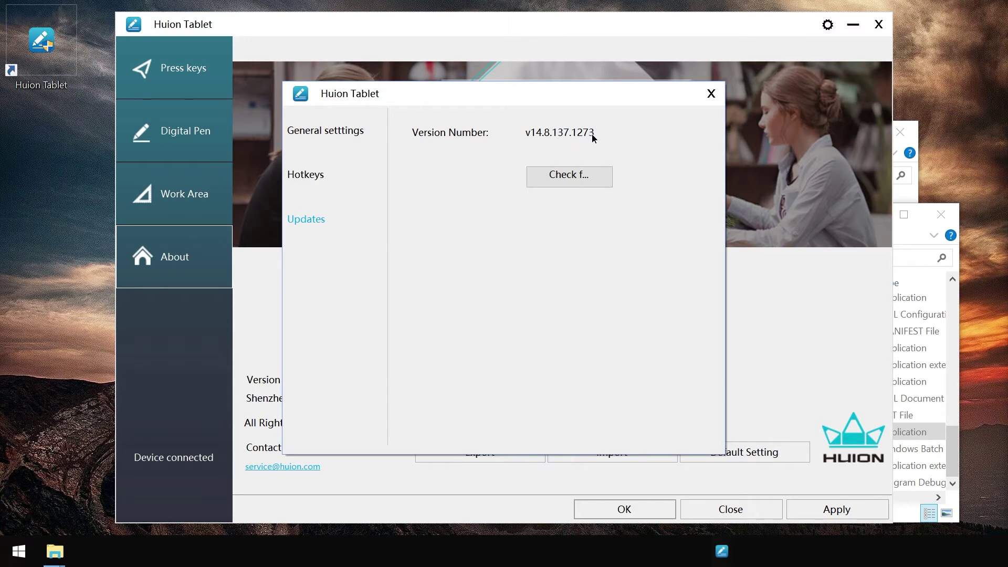
pyautogui.click(711, 93)
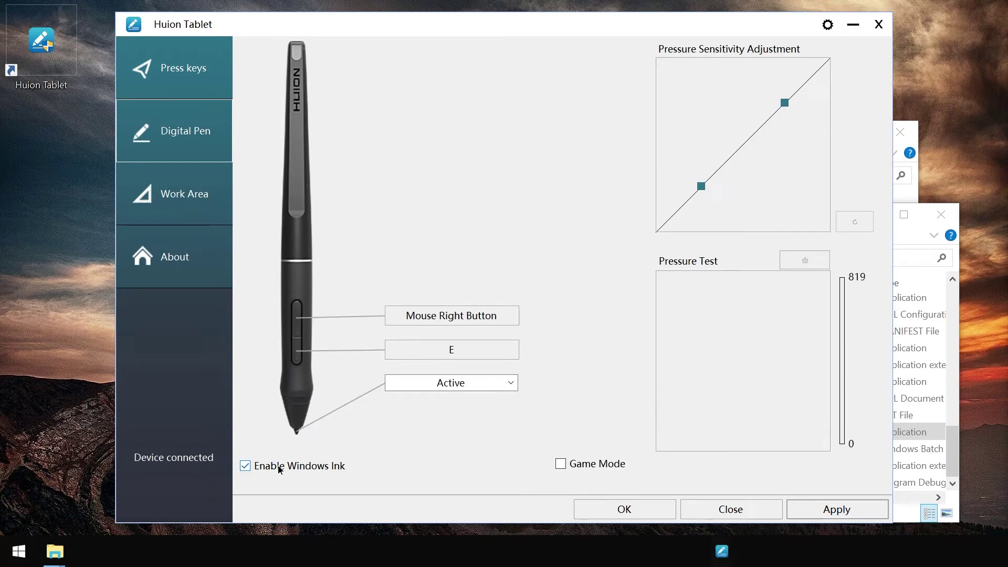
# Turn off Windows Ink for the pen, apply, and draw a pressure test stroke
pyautogui.click(278, 467)
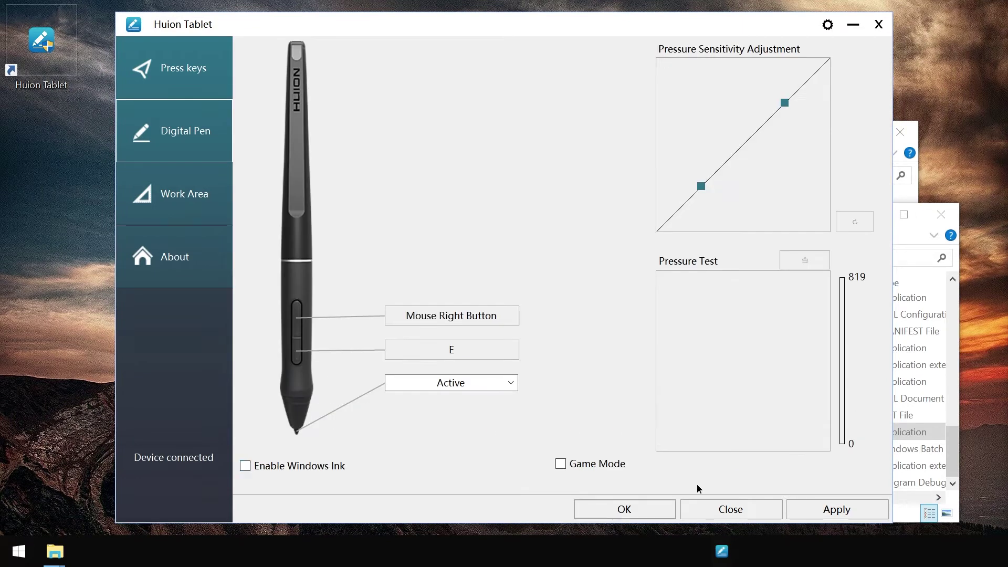
pyautogui.click(838, 514)
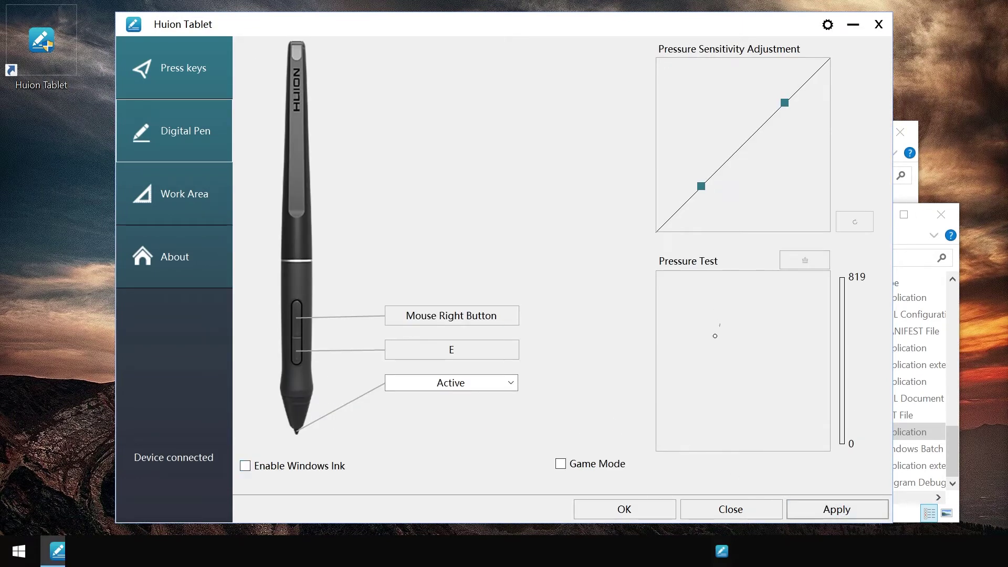
pyautogui.moveTo(715, 335)
pyautogui.mouseDown()
pyautogui.moveTo(718, 400)
pyautogui.moveTo(742, 408)
pyautogui.mouseUp()
# Map the pen work area to Display1 (Main screen) and test-draw strokes on the GIMP canvas
pyautogui.click(174, 194)
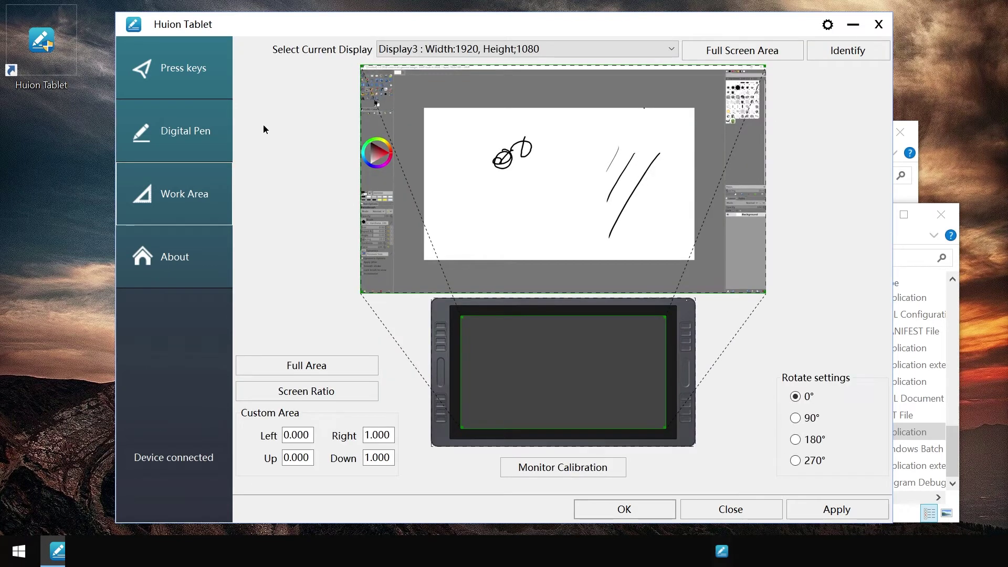
pyautogui.click(192, 94)
pyautogui.click(215, 135)
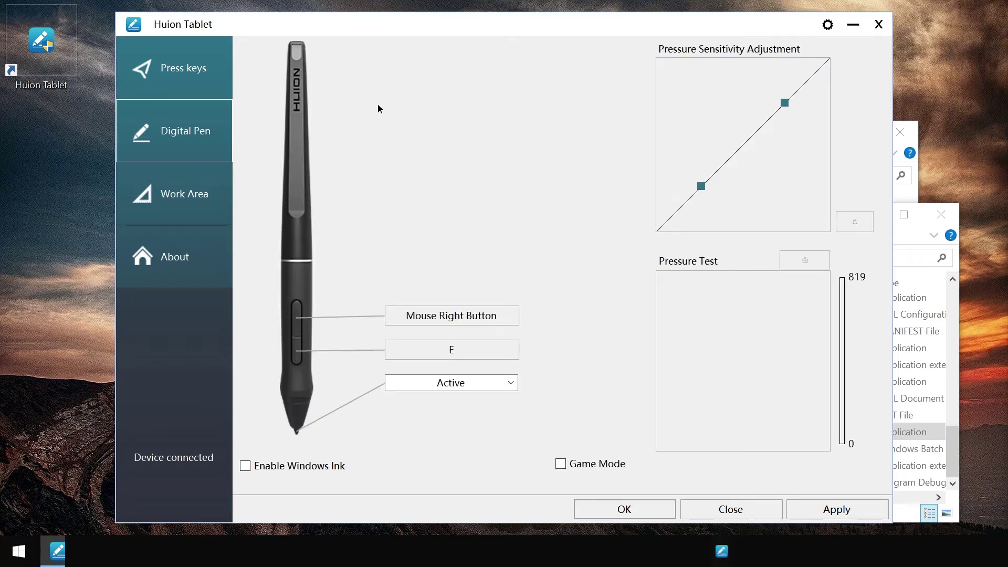
pyautogui.click(205, 206)
pyautogui.click(415, 50)
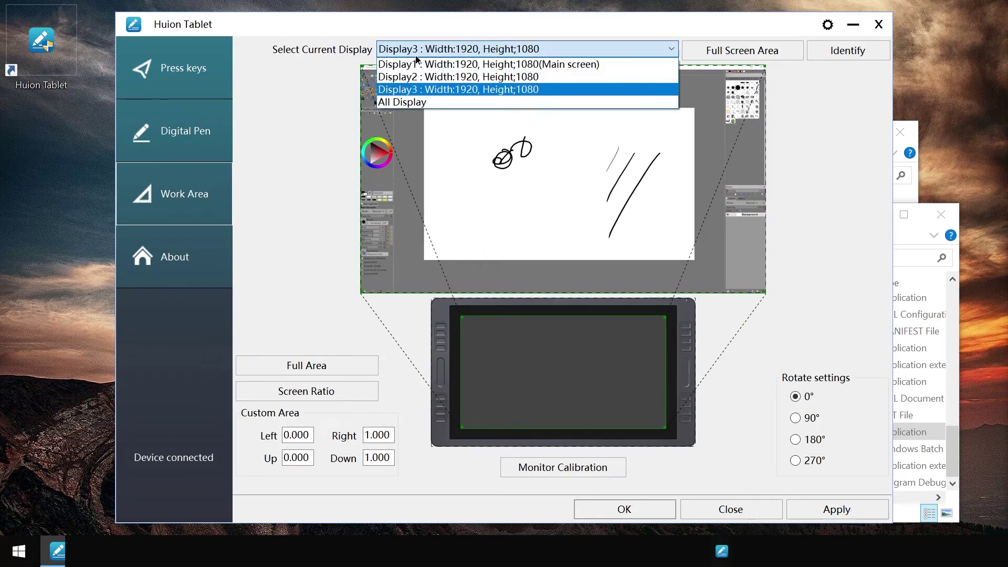
pyautogui.click(422, 65)
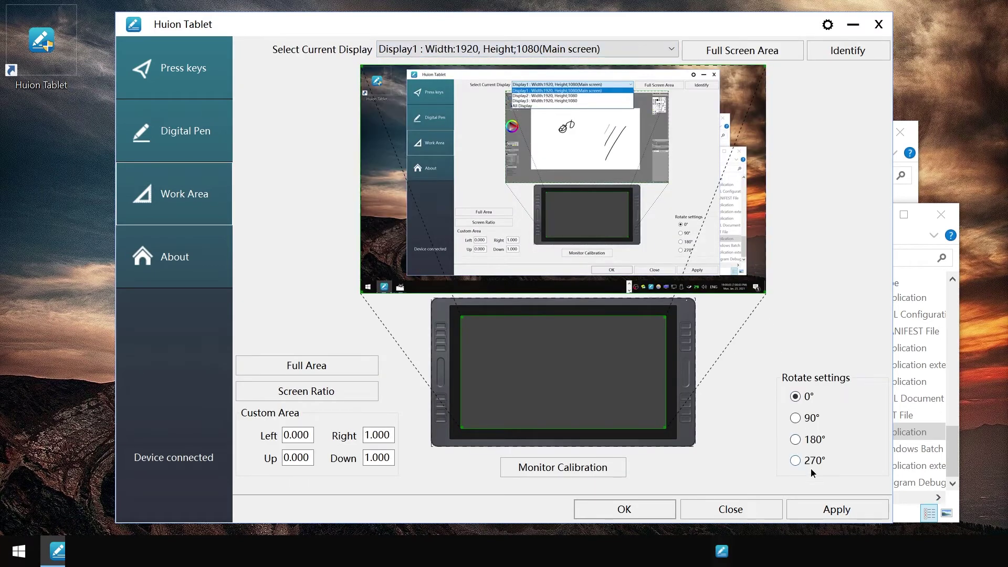
pyautogui.click(833, 508)
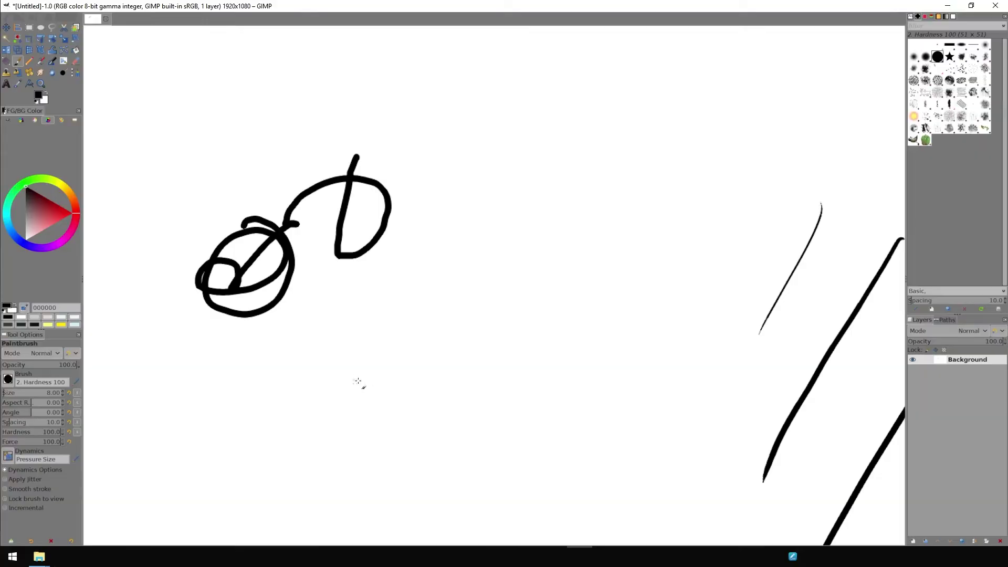
pyautogui.moveTo(347, 416)
pyautogui.mouseDown()
pyautogui.moveTo(484, 387)
pyautogui.moveTo(501, 399)
pyautogui.mouseUp()
pyautogui.moveTo(503, 436)
pyautogui.mouseDown()
pyautogui.moveTo(450, 457)
pyautogui.moveTo(294, 460)
pyautogui.moveTo(291, 383)
pyautogui.moveTo(402, 401)
pyautogui.moveTo(320, 349)
pyautogui.moveTo(554, 294)
pyautogui.moveTo(444, 388)
pyautogui.moveTo(651, 246)
pyautogui.mouseUp()
# Clear the GIMP canvas, draw a new looping stroke, and switch to Windows Display settings
pyautogui.press('Delete')
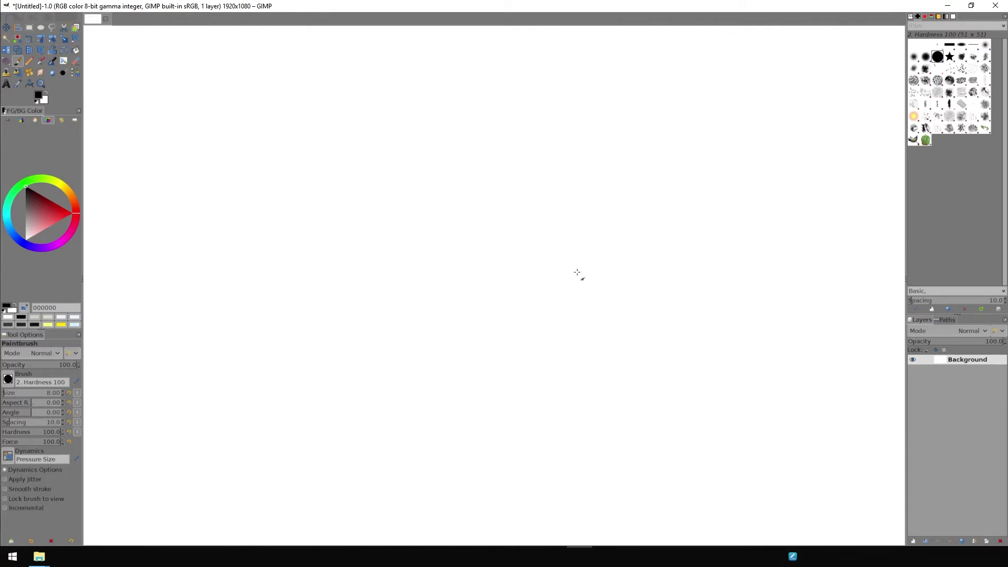
pyautogui.moveTo(450, 189)
pyautogui.mouseDown()
pyautogui.moveTo(407, 241)
pyautogui.moveTo(448, 302)
pyautogui.moveTo(581, 173)
pyautogui.moveTo(533, 279)
pyautogui.moveTo(562, 403)
pyautogui.moveTo(711, 206)
pyautogui.moveTo(655, 365)
pyautogui.moveTo(410, 435)
pyautogui.moveTo(371, 218)
pyautogui.moveTo(704, 124)
pyautogui.moveTo(711, 405)
pyautogui.moveTo(328, 407)
pyautogui.mouseUp()
pyautogui.hotkey('alt', 'Tab')
# Try 150% display scaling, revert it to 100%, and minimize Settings
pyautogui.scroll(-3, 525, 156)
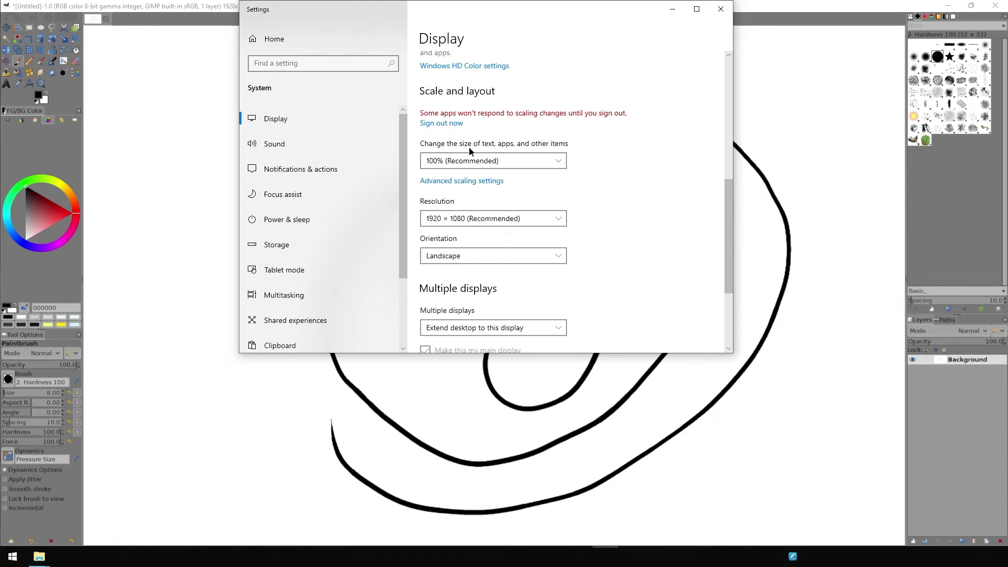
pyautogui.click(552, 151)
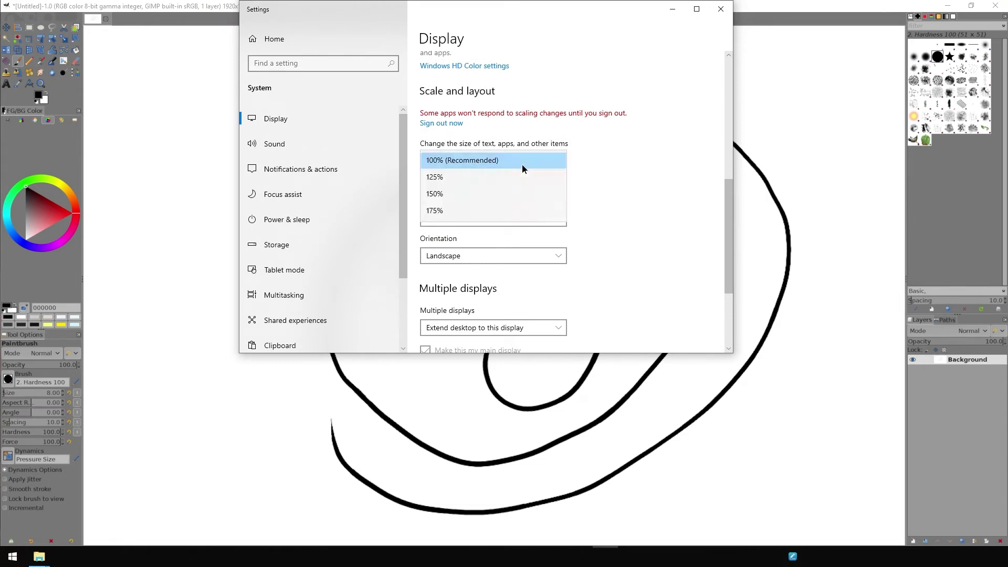
pyautogui.click(477, 198)
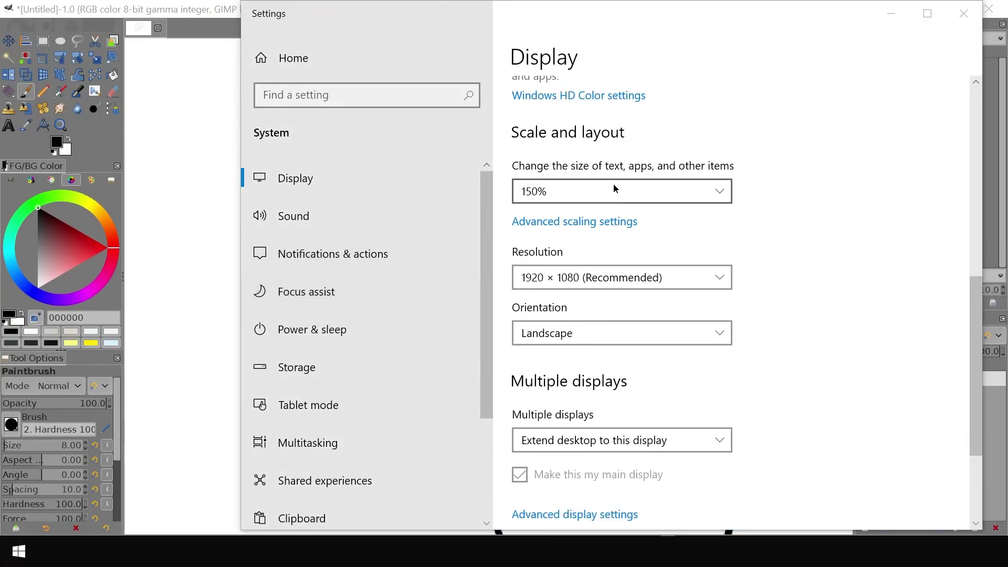
pyautogui.click(612, 187)
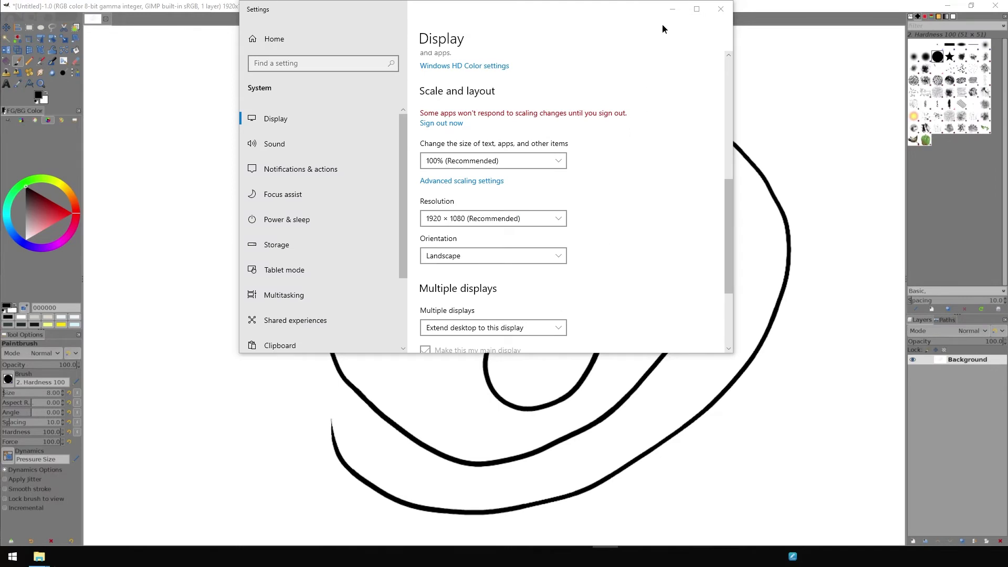
pyautogui.click(666, 14)
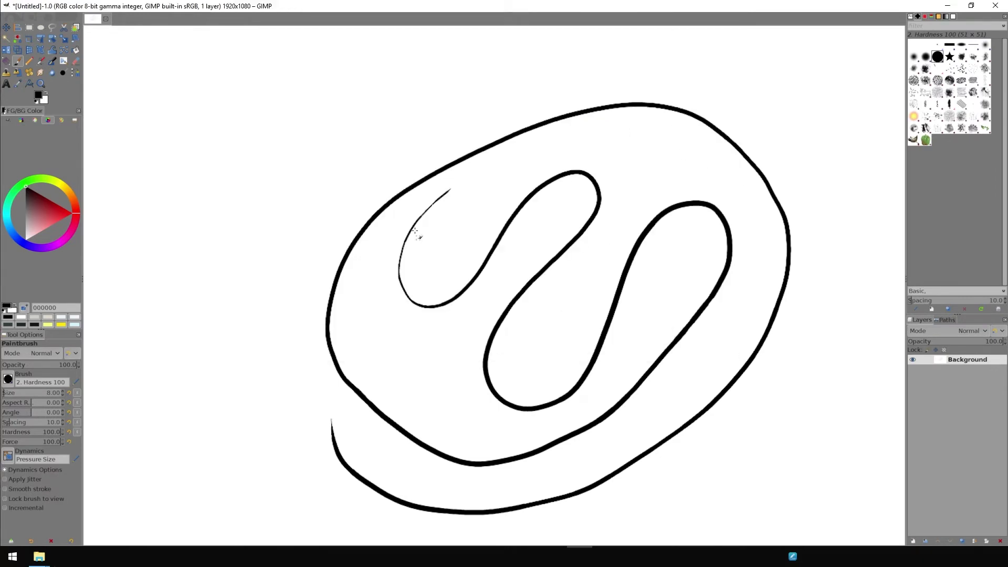
# Draw a long GIMP stroke, clear it, and draw a fresh pressure-varying loop
pyautogui.moveTo(198, 256)
pyautogui.mouseDown()
pyautogui.moveTo(177, 302)
pyautogui.moveTo(318, 402)
pyautogui.moveTo(727, 102)
pyautogui.moveTo(469, 232)
pyautogui.moveTo(378, 446)
pyautogui.moveTo(745, 152)
pyautogui.moveTo(645, 434)
pyautogui.moveTo(320, 181)
pyautogui.moveTo(370, 496)
pyautogui.moveTo(859, 215)
pyautogui.mouseUp()
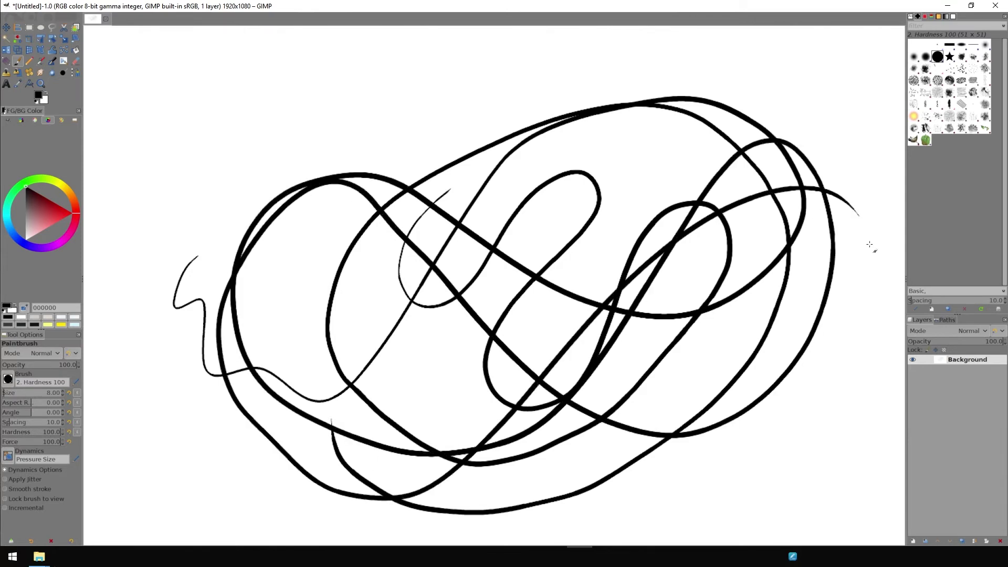
pyautogui.press('Delete')
pyautogui.moveTo(523, 269)
pyautogui.mouseDown()
pyautogui.moveTo(549, 348)
pyautogui.moveTo(728, 281)
pyautogui.moveTo(446, 263)
pyautogui.moveTo(730, 163)
pyautogui.mouseUp()
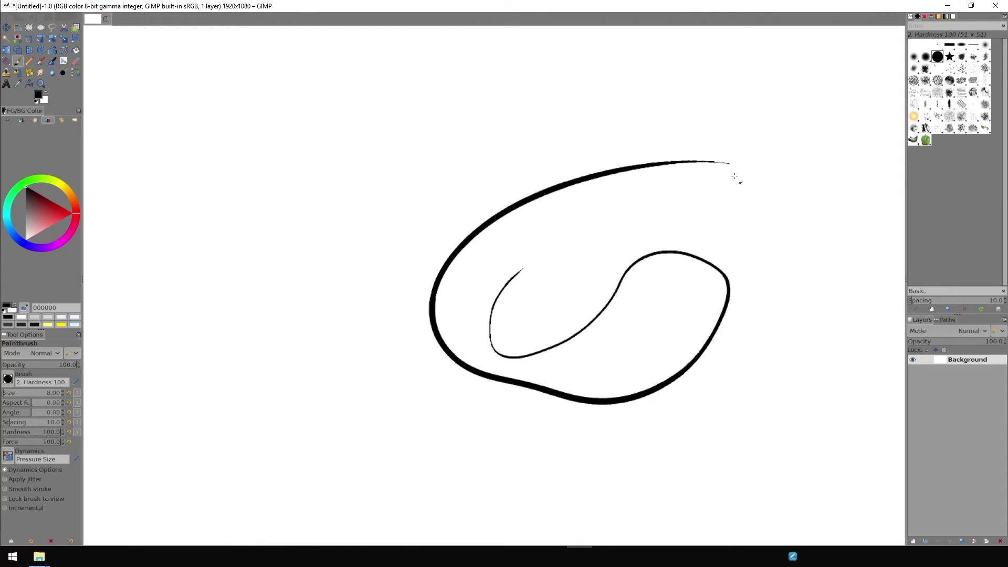
pyautogui.moveTo(763, 386); pyautogui.dragTo(763, 386)
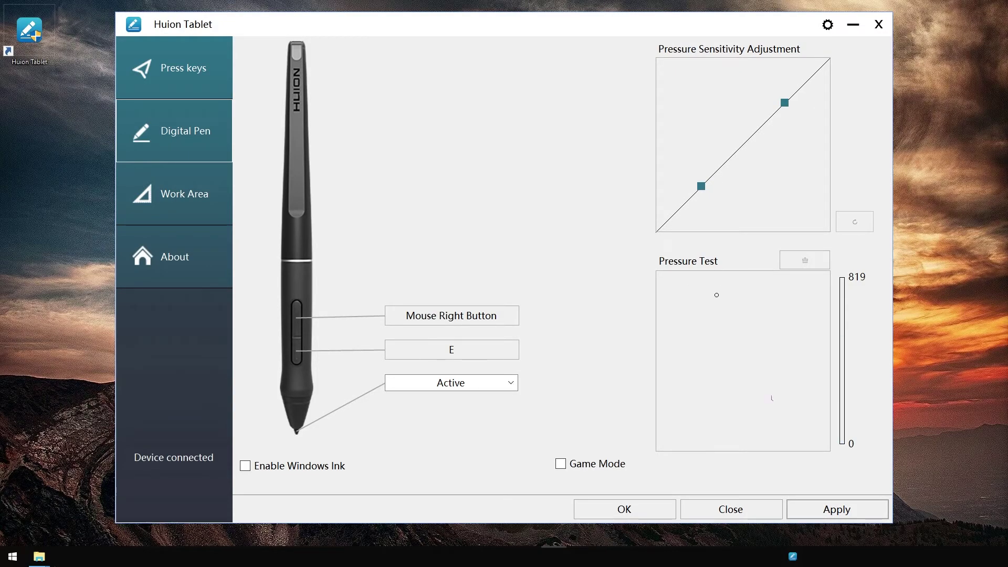
# Draw purple strokes in the Digital Pen page's Pressure Test box
pyautogui.moveTo(716, 295)
pyautogui.mouseDown()
pyautogui.moveTo(701, 367)
pyautogui.moveTo(735, 336)
pyautogui.moveTo(756, 410)
pyautogui.moveTo(747, 387)
pyautogui.mouseUp()
pyautogui.click(700, 320)
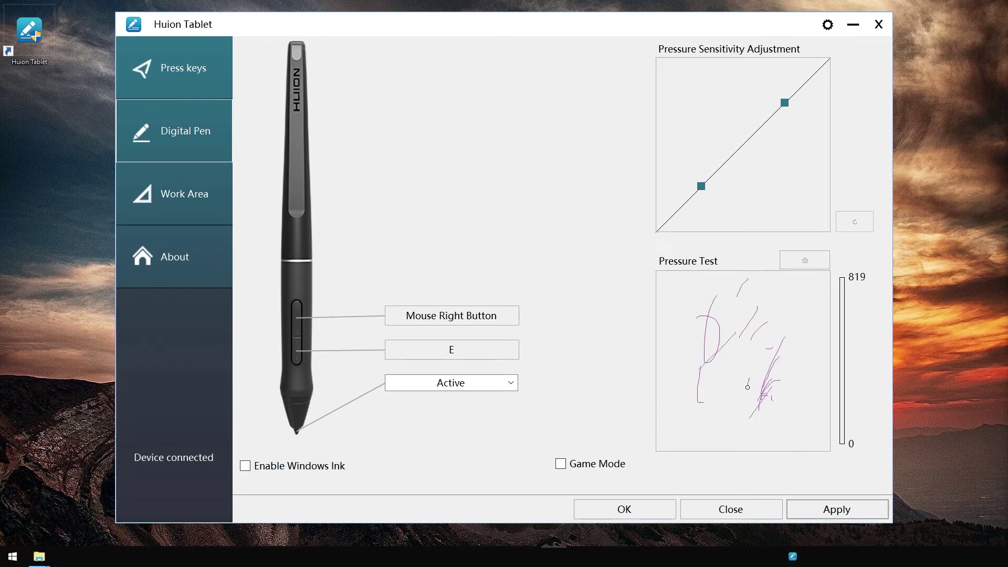
# Close the tablet settings and both Explorer windows, then restart the computer
pyautogui.click(645, 507)
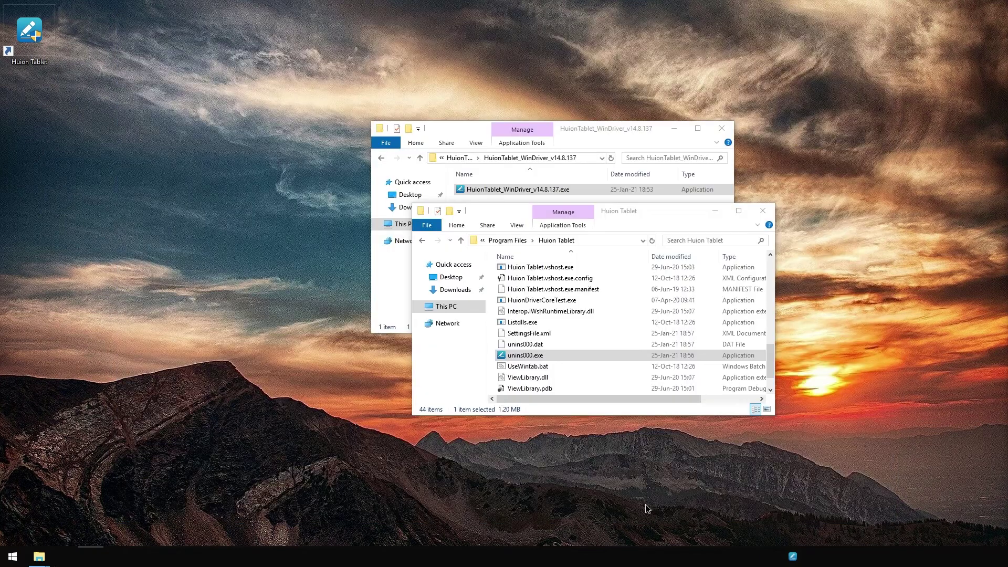
pyautogui.click(762, 207)
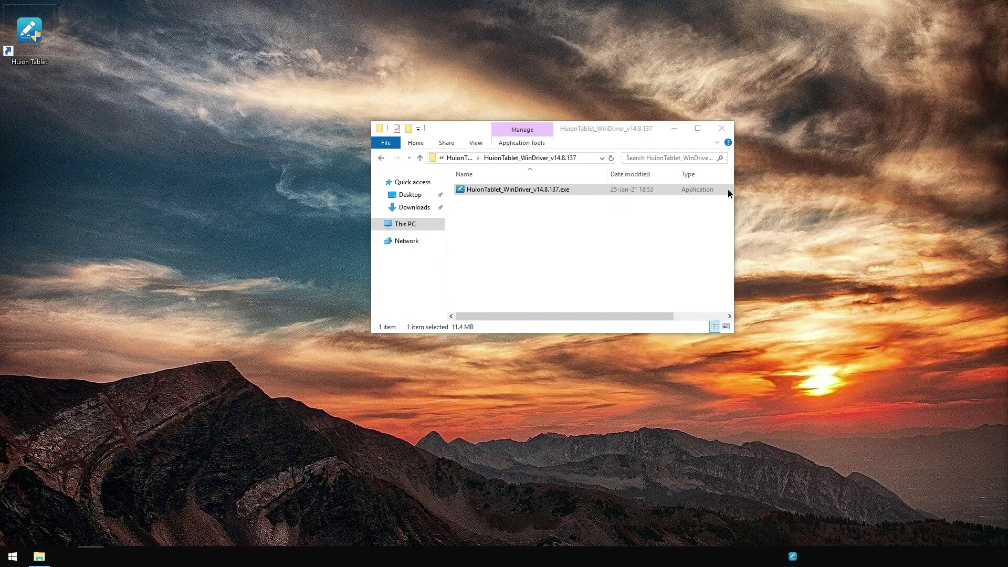
pyautogui.click(722, 128)
pyautogui.click(13, 557)
pyautogui.click(13, 534)
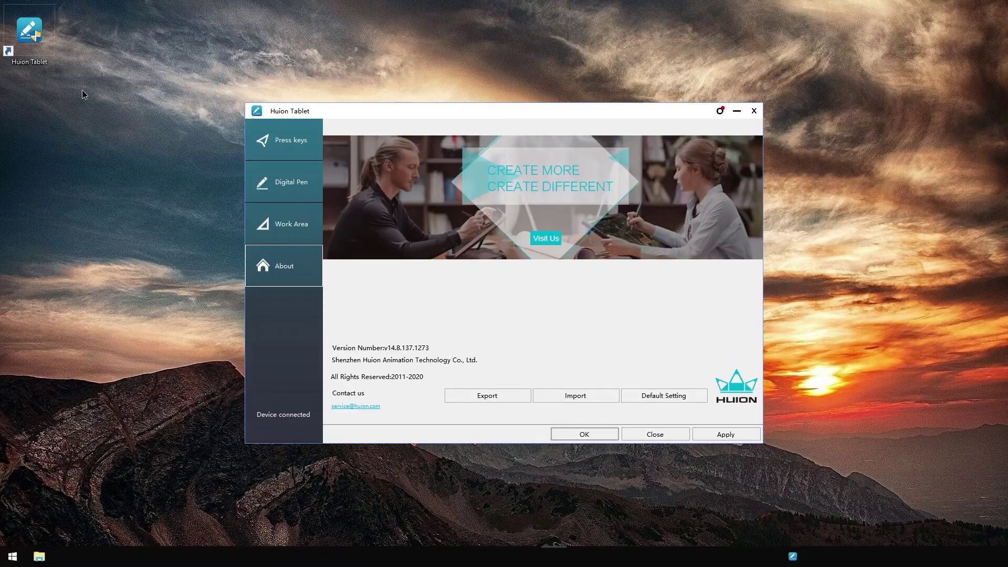
# Fill the Digital Pen Pressure Test box with heavy strokes reaching pressure 8191
pyautogui.click(292, 148)
pyautogui.click(292, 182)
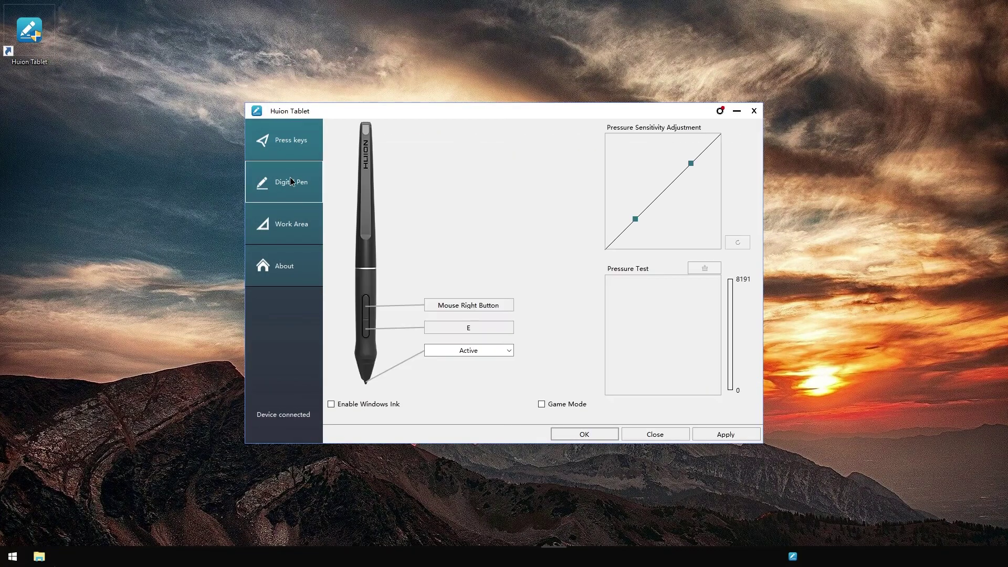
pyautogui.click(293, 143)
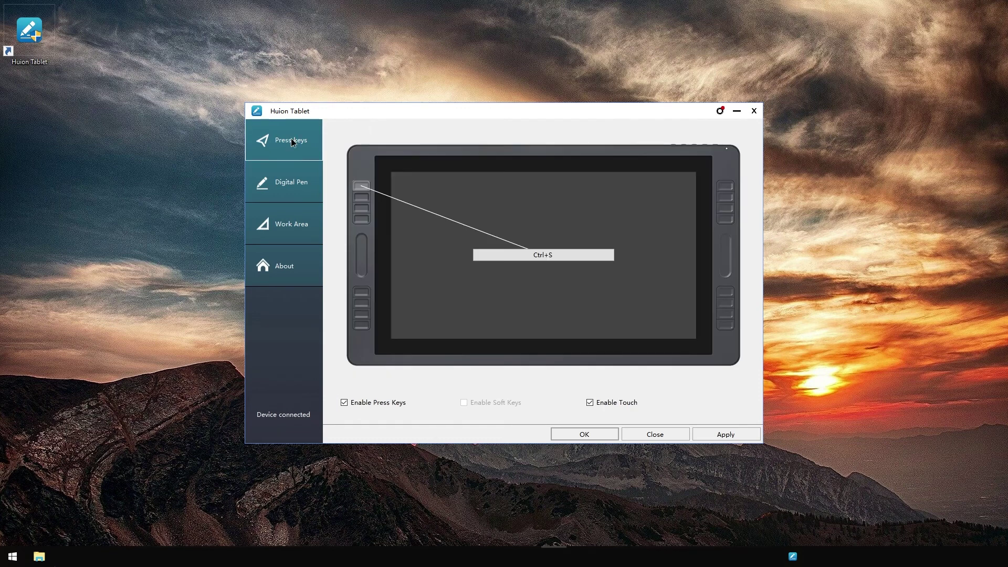
pyautogui.click(288, 184)
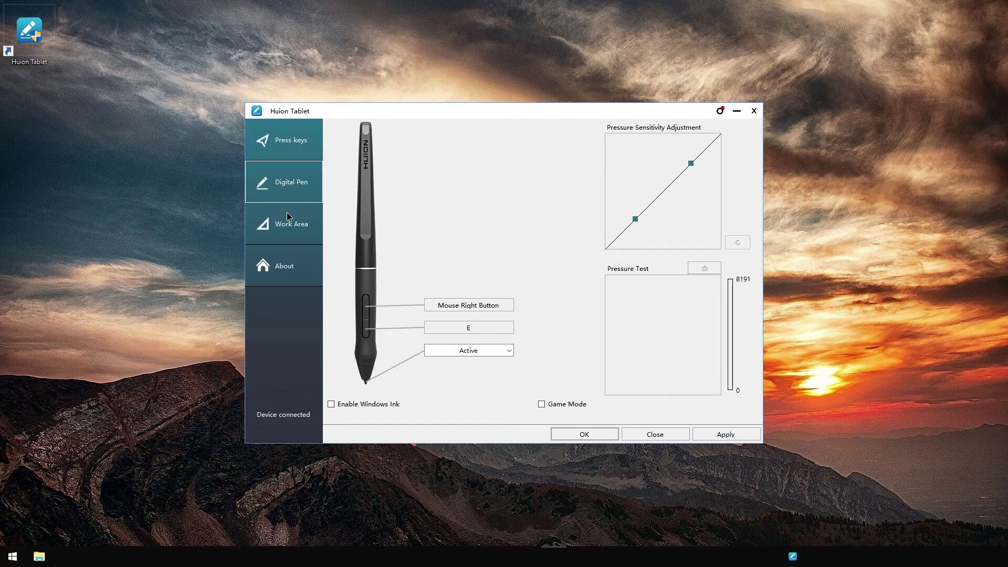
pyautogui.moveTo(658, 328)
pyautogui.mouseDown()
pyautogui.moveTo(636, 381)
pyautogui.moveTo(677, 308)
pyautogui.moveTo(635, 321)
pyautogui.moveTo(667, 297)
pyautogui.moveTo(622, 289)
pyautogui.mouseUp()
pyautogui.moveTo(677, 311); pyautogui.dragTo(633, 394)
pyautogui.moveTo(719, 284)
pyautogui.mouseDown()
pyautogui.moveTo(629, 318)
pyautogui.moveTo(614, 368)
pyautogui.mouseUp()
pyautogui.click(705, 268)
pyautogui.moveTo(630, 283)
pyautogui.mouseDown()
pyautogui.moveTo(592, 342)
pyautogui.moveTo(681, 356)
pyautogui.moveTo(656, 315)
pyautogui.moveTo(672, 395)
pyautogui.mouseUp()
# Check for driver updates and open the download page for v14.8.166
pyautogui.click(720, 111)
pyautogui.click(418, 237)
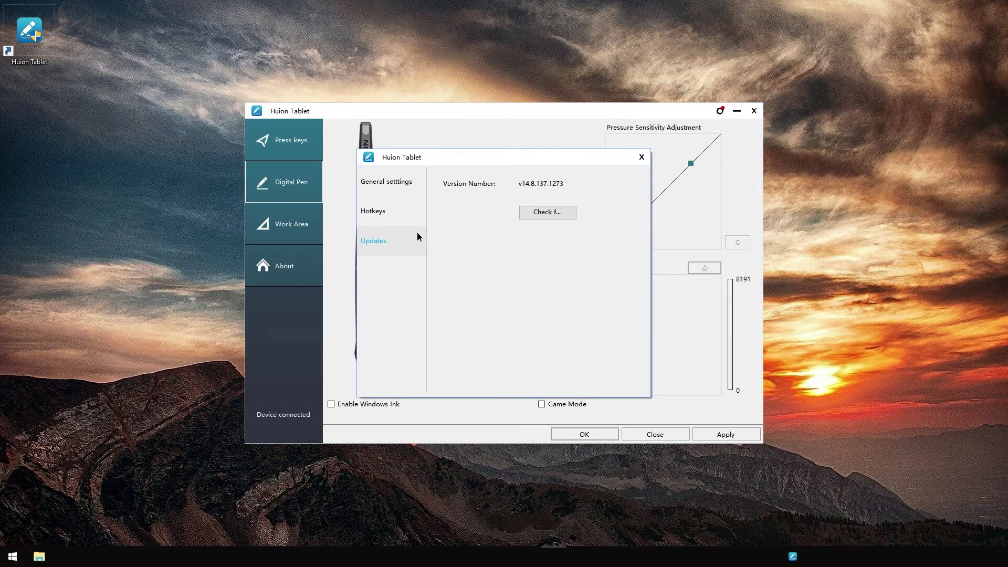
pyautogui.click(558, 211)
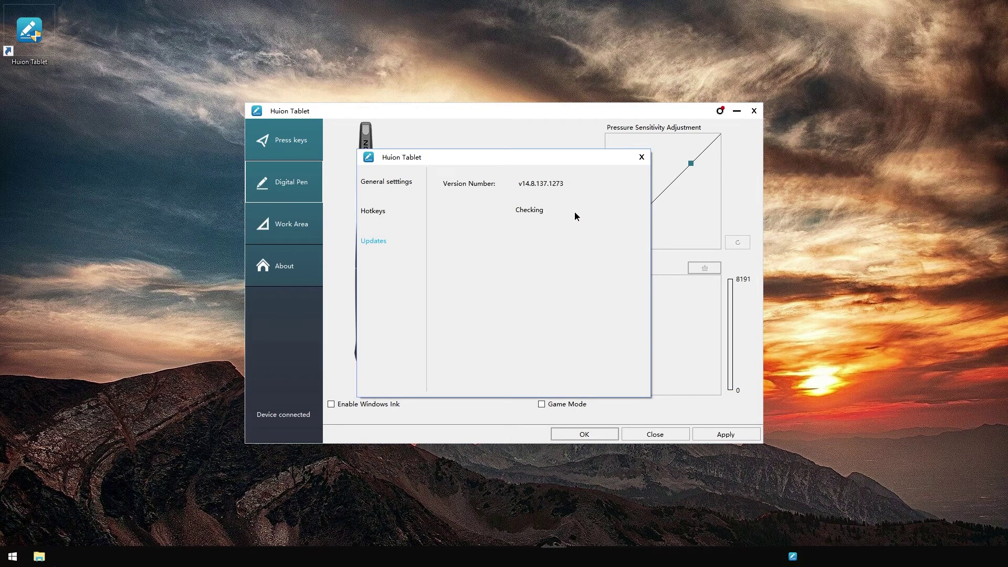
pyautogui.click(576, 210)
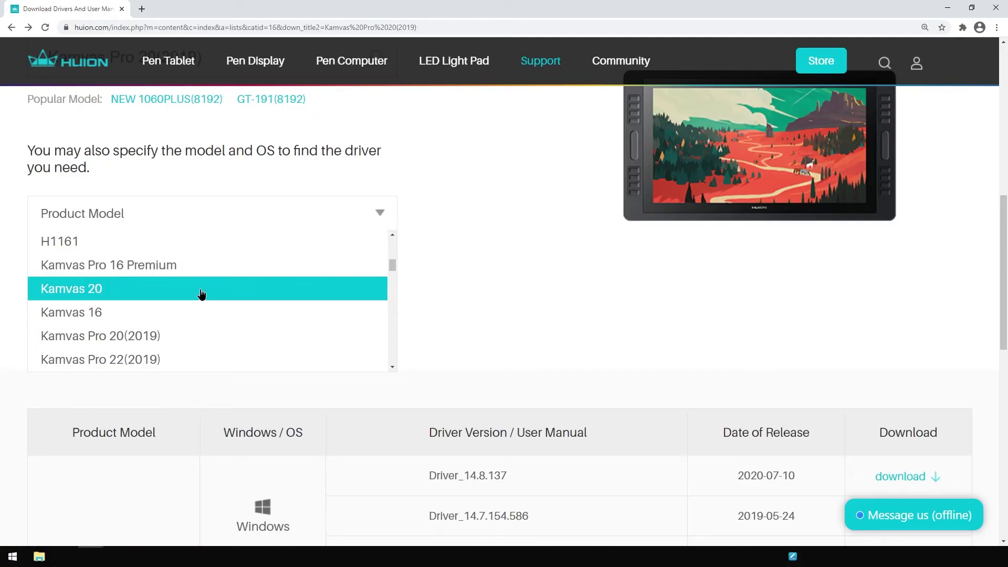
# Filter Huion downloads to Kamvas Pro 20(2019), Windows, Driver and submit to list drivers
pyautogui.scroll(-1, 200, 292)
pyautogui.click(168, 294)
pyautogui.click(108, 257)
pyautogui.click(104, 292)
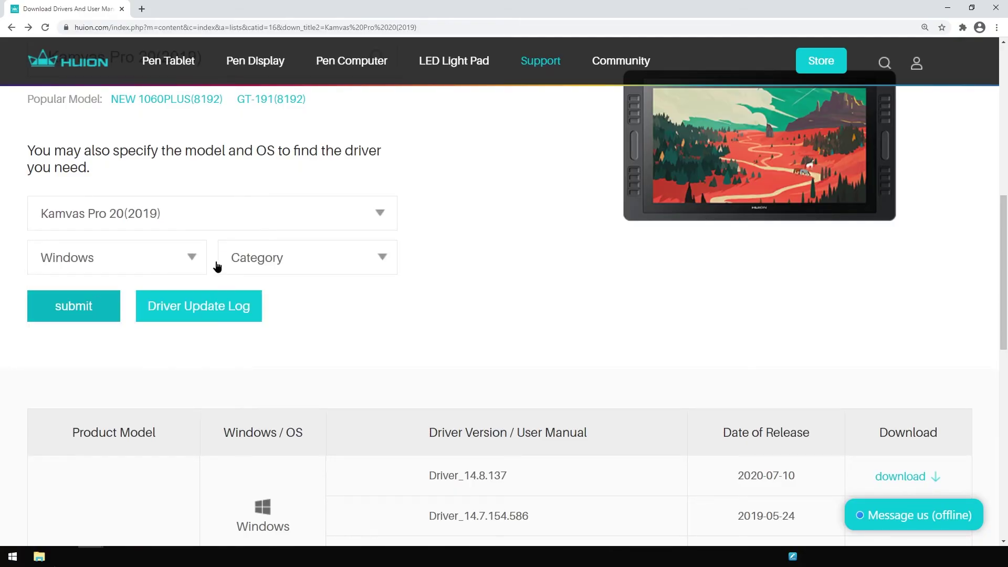
pyautogui.click(254, 261)
pyautogui.click(244, 286)
pyautogui.scroll(-3, 120, 216)
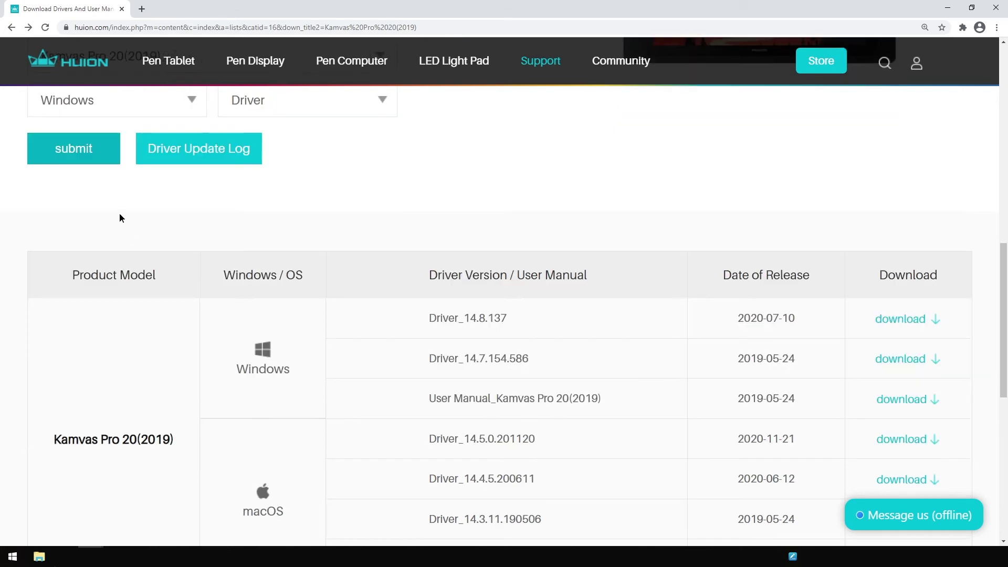
pyautogui.click(94, 151)
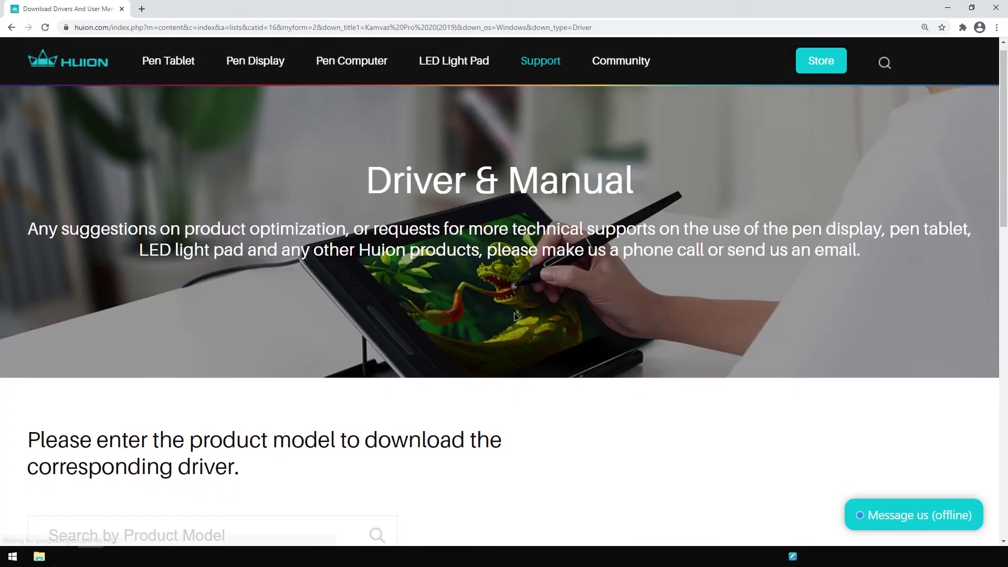
# Select the newest driver name, Driver_14.8.137, in the results list
pyautogui.scroll(-8, 498, 342)
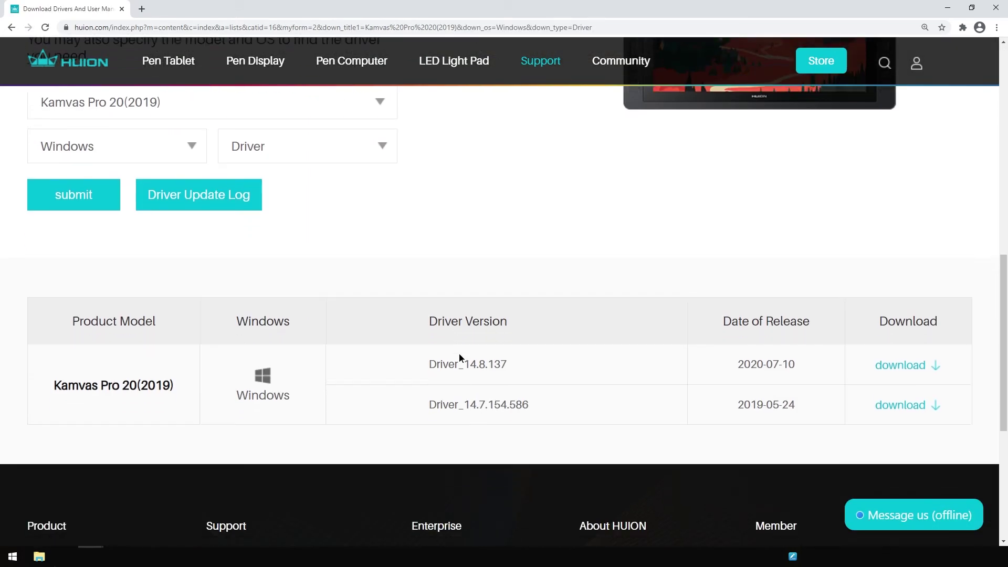
pyautogui.doubleClick(491, 332)
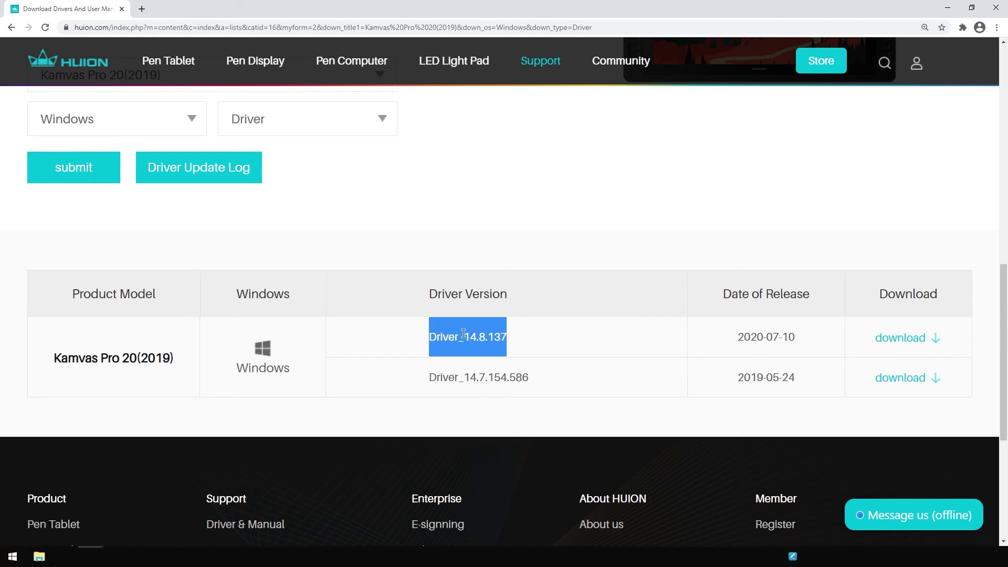
pyautogui.scroll(1, 431, 323)
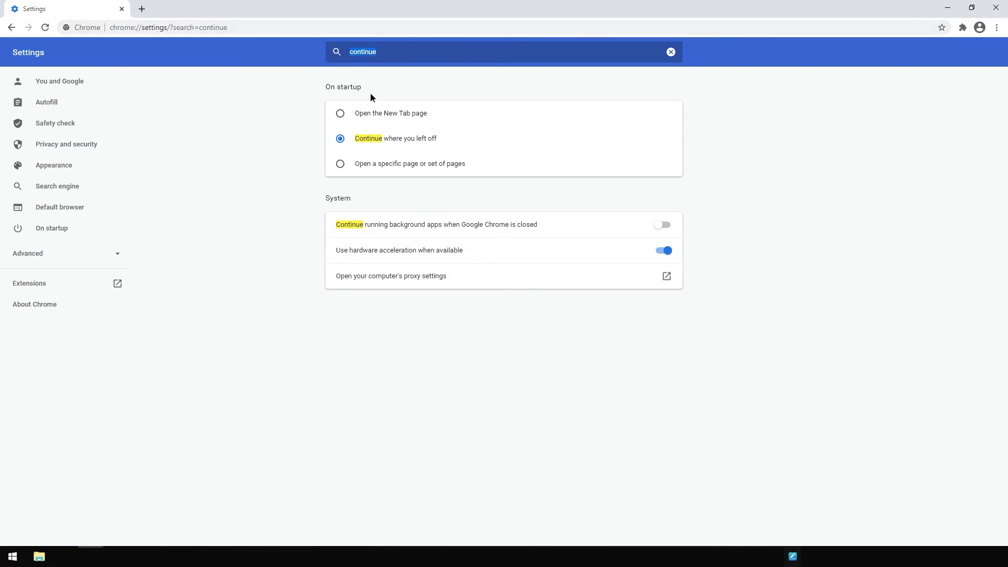
# Keep Chrome's On startup option set to Continue where you left off
pyautogui.click(376, 140)
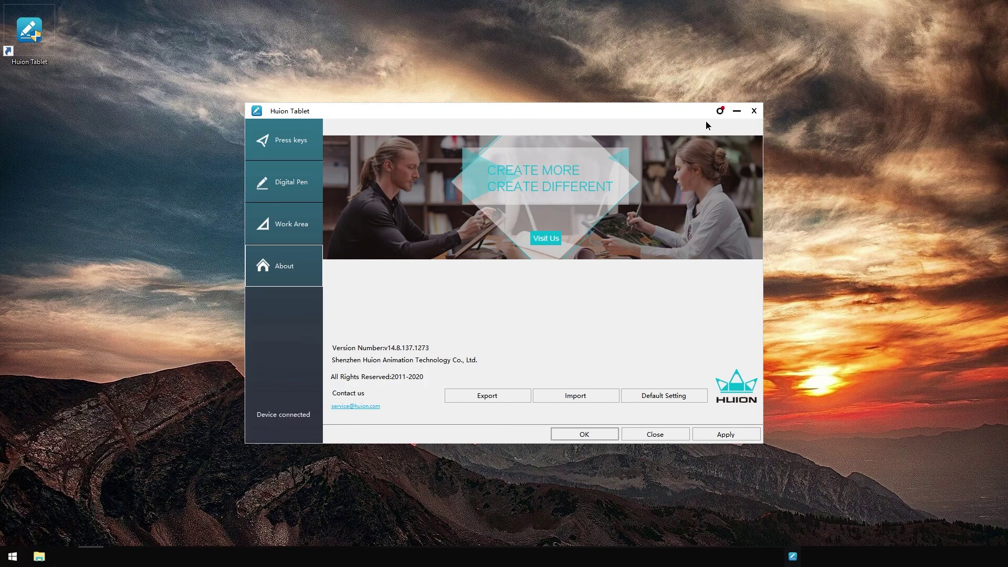
# Review the Hotkeys and General settings (Autostart enabled), then close the settings and main window
pyautogui.click(720, 110)
pyautogui.click(392, 210)
pyautogui.click(397, 187)
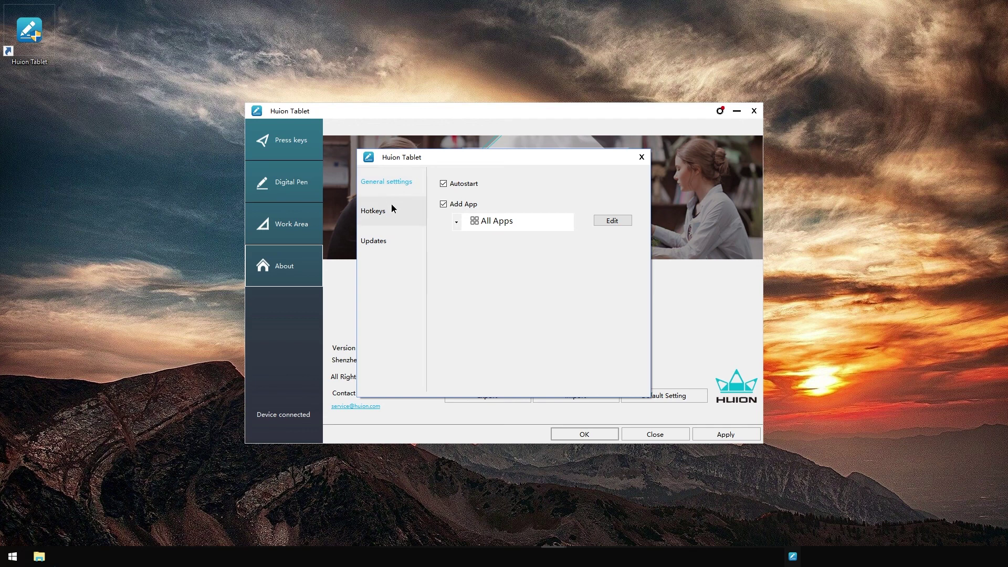
pyautogui.click(641, 157)
pyautogui.click(754, 111)
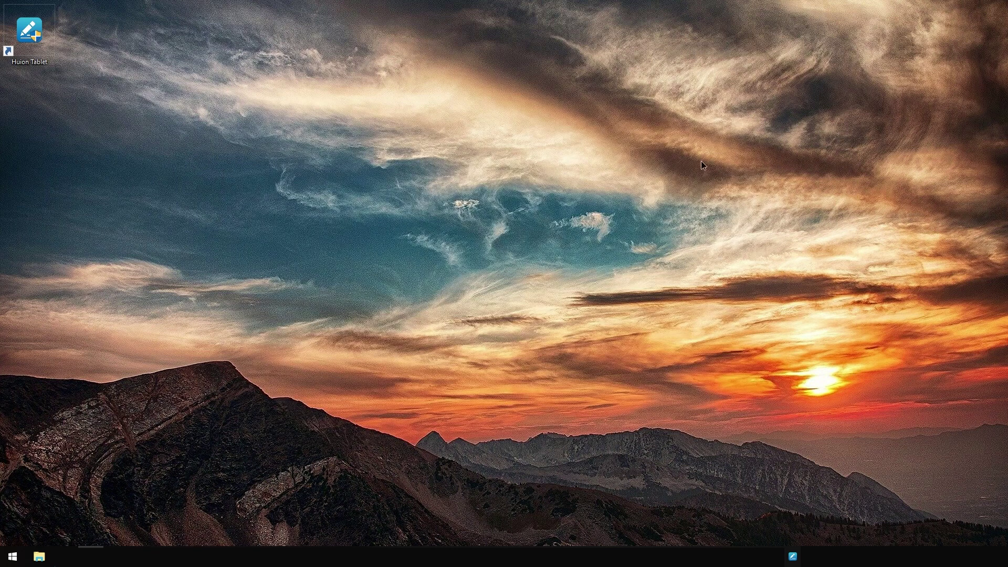